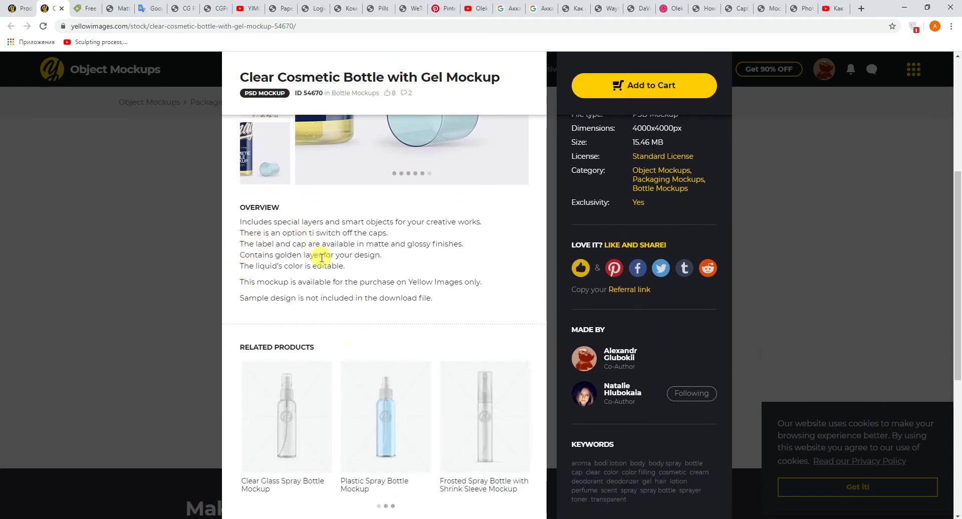
# Open the desktop file Clear_Cosmetic_Color_Gel_Bottle_Mockup in Adobe Photoshop CC 2019, using the embedded color profile, and fit it on screen
pyautogui.click(901, 8)
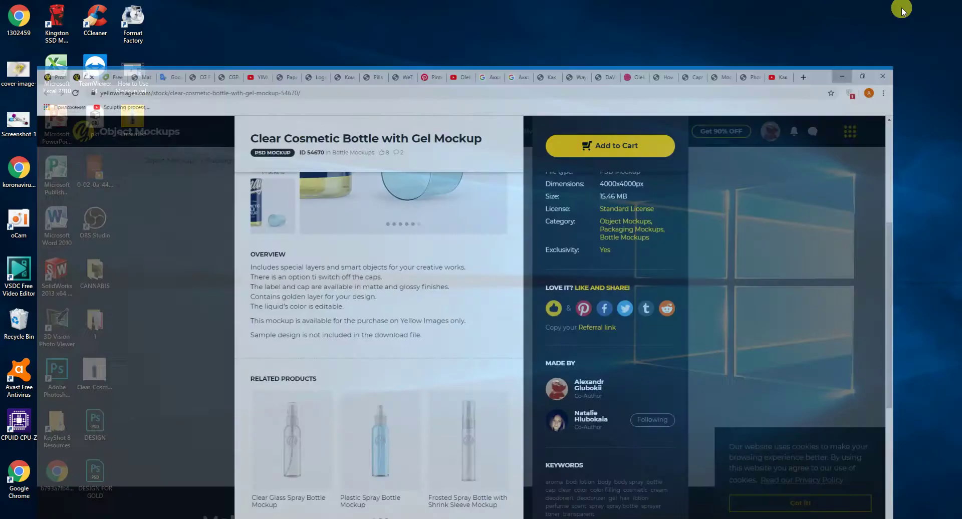
pyautogui.click(79, 390)
pyautogui.rightClick(102, 370)
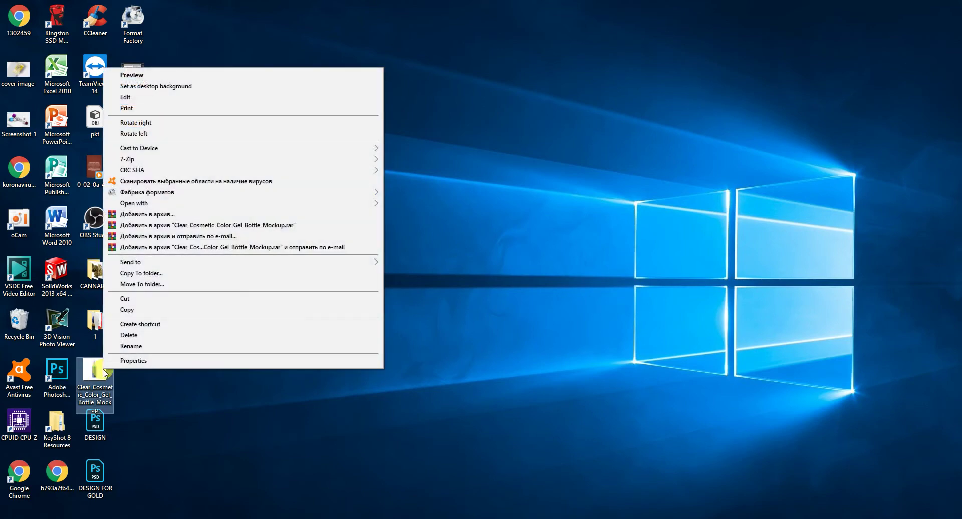
pyautogui.moveTo(163, 203)
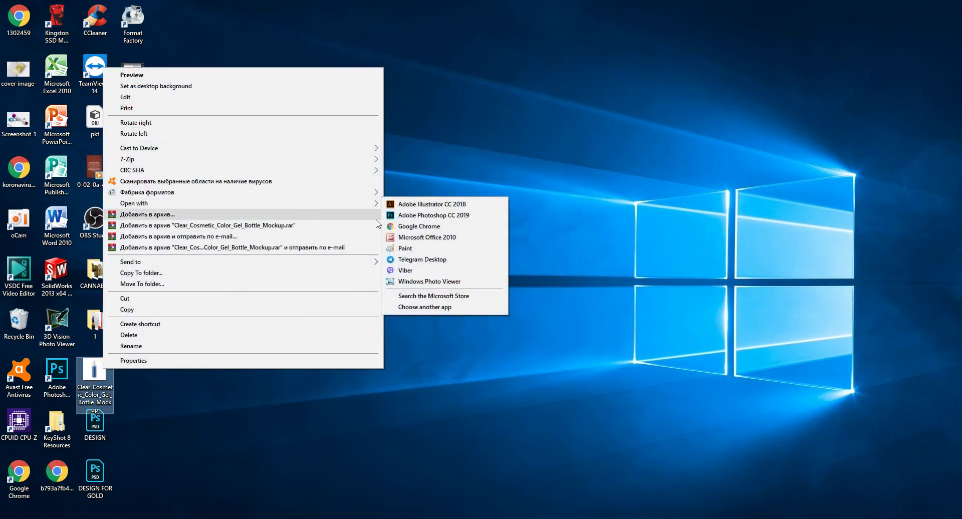
pyautogui.click(412, 218)
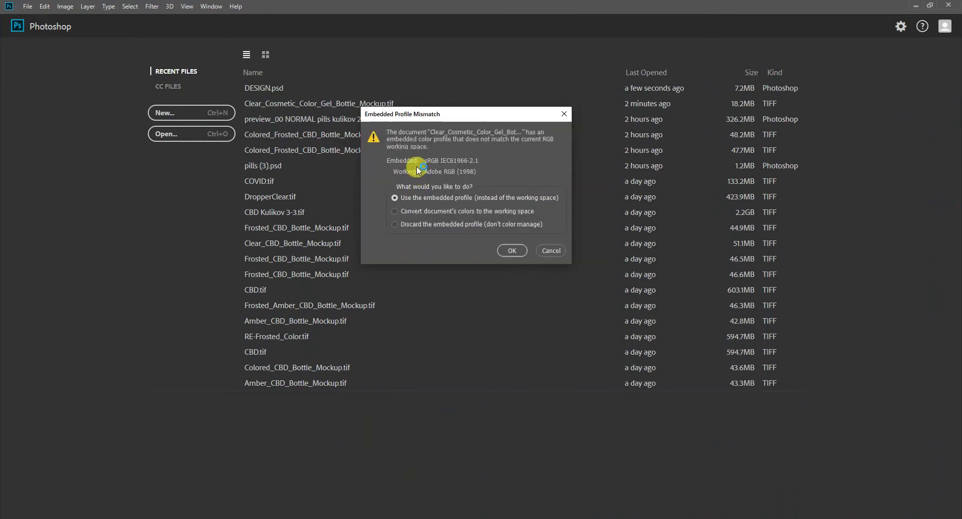
pyautogui.click(512, 249)
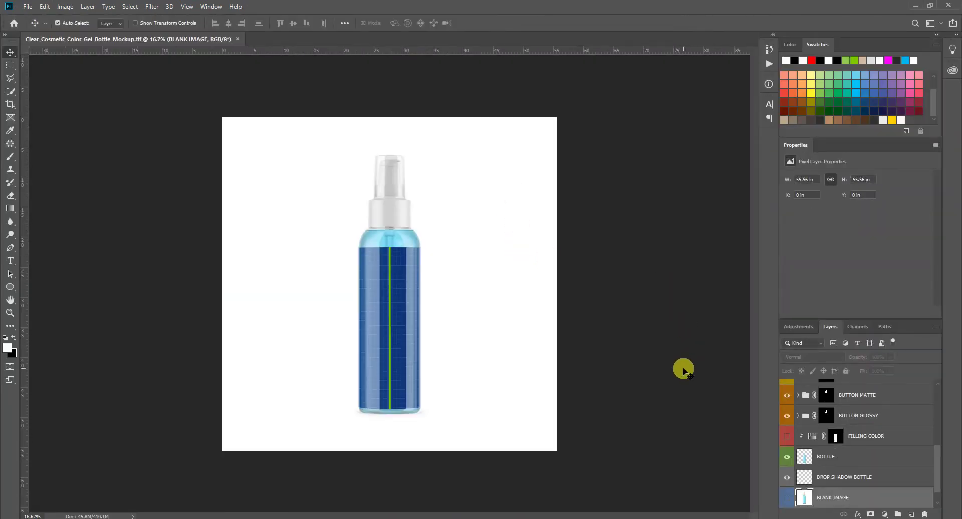
pyautogui.hotkey('ctrl', '0')
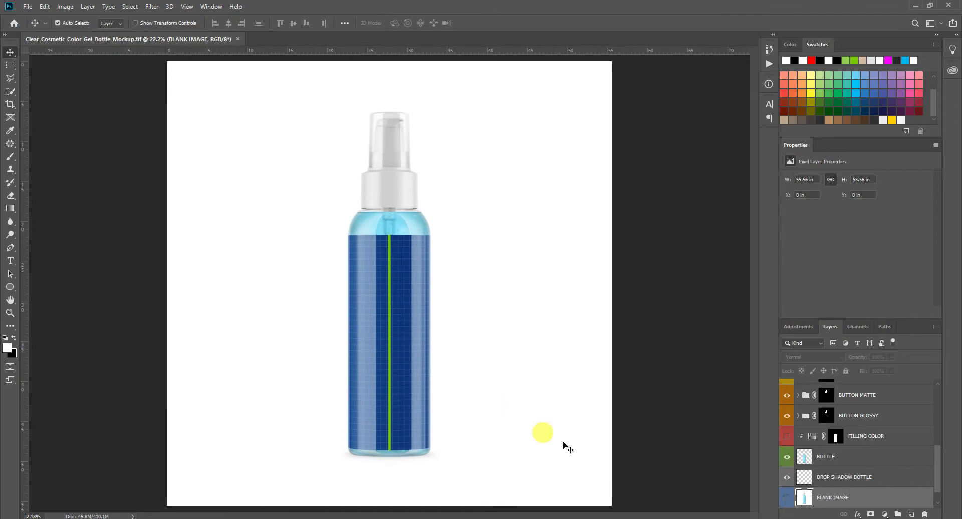
# Preview the bottle on transparency by hiding the BACKGROUND layer, and show the layer again
pyautogui.scroll(-1, 828, 494)
pyautogui.click(786, 498)
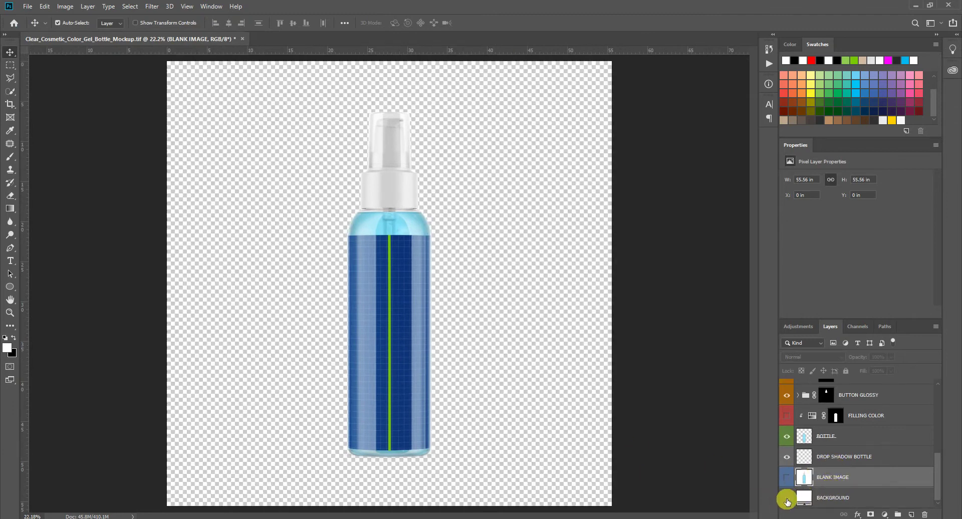
pyautogui.click(787, 498)
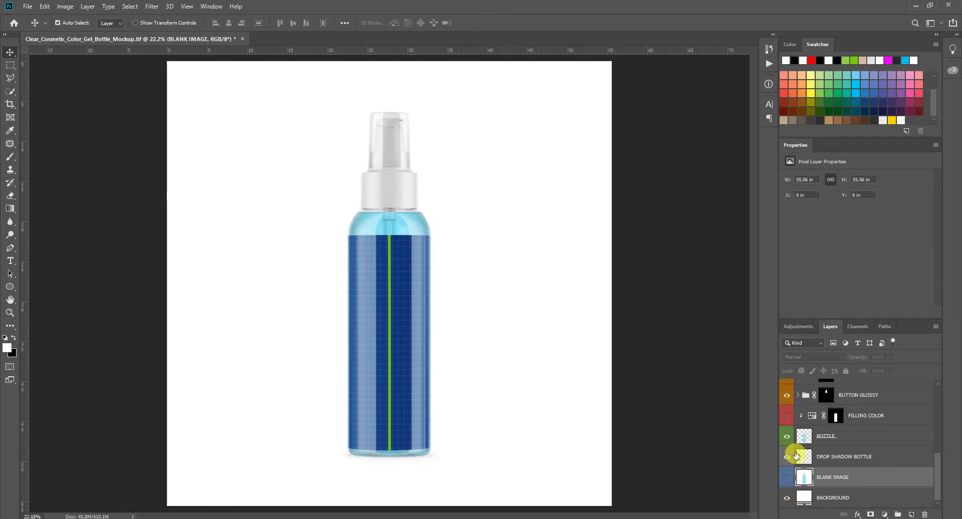
# Hide the BUTTON GLOSSY group and toggle the TRANSPARENT CAP group off and back on
pyautogui.scroll(1, 793, 427)
pyautogui.scroll(1, 792, 429)
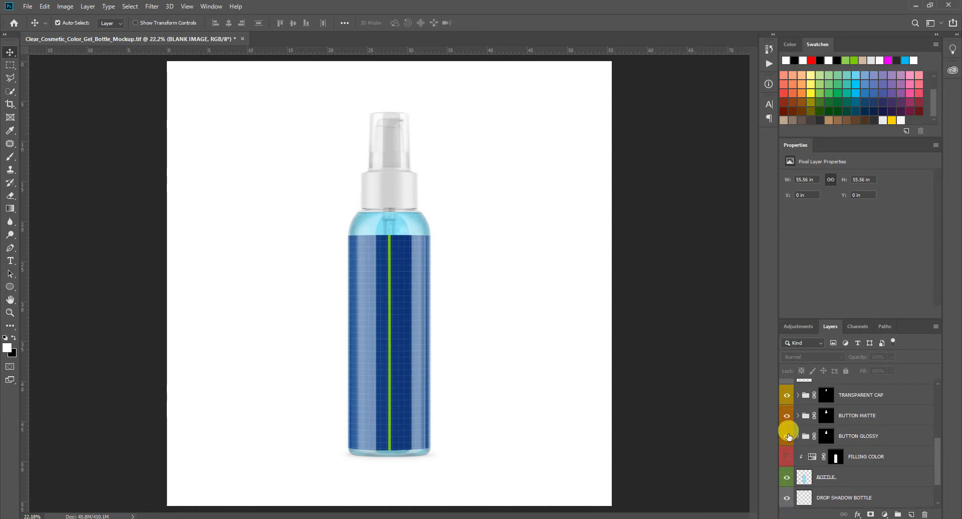
pyautogui.click(789, 421)
pyautogui.click(789, 421)
pyautogui.scroll(1, 790, 421)
pyautogui.click(789, 421)
pyautogui.click(790, 421)
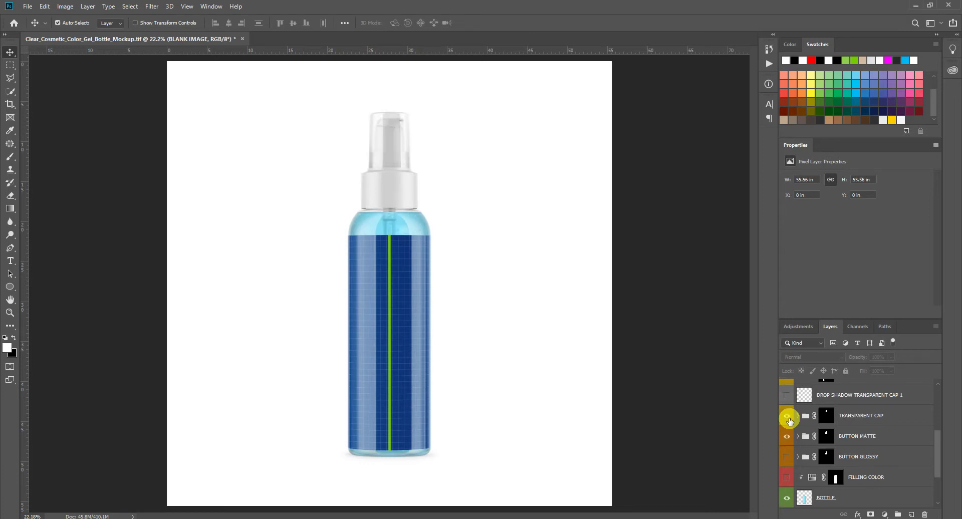
# Set the TRANSPARENT CAP COLOR fill in the TRANSPARENT CAP group to light blue abe7ff
pyautogui.click(798, 416)
pyautogui.scroll(-1, 798, 417)
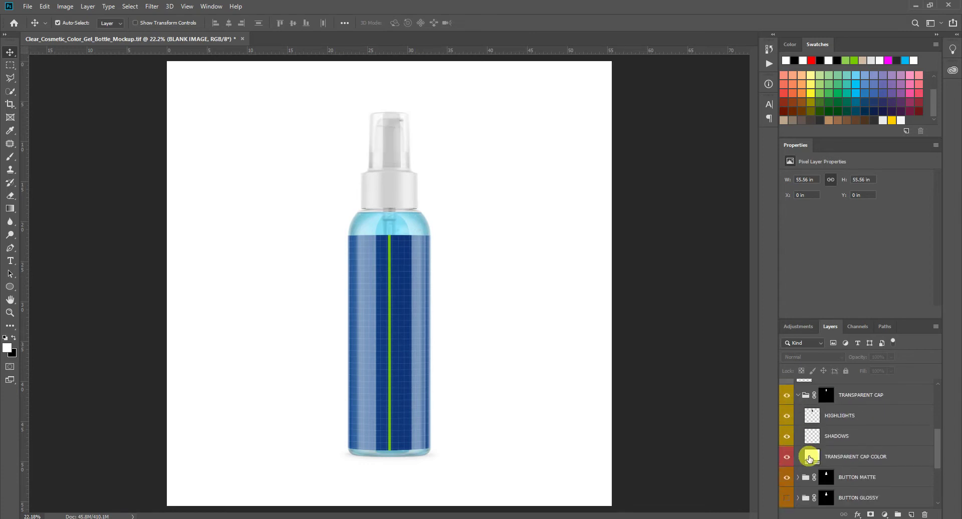
pyautogui.doubleClick(811, 455)
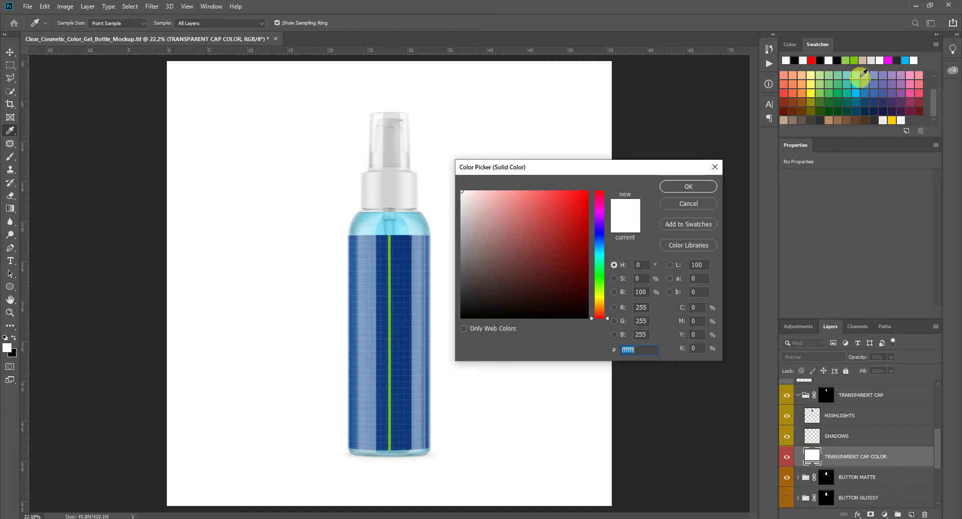
pyautogui.click(857, 75)
pyautogui.moveTo(507, 197); pyautogui.dragTo(501, 180)
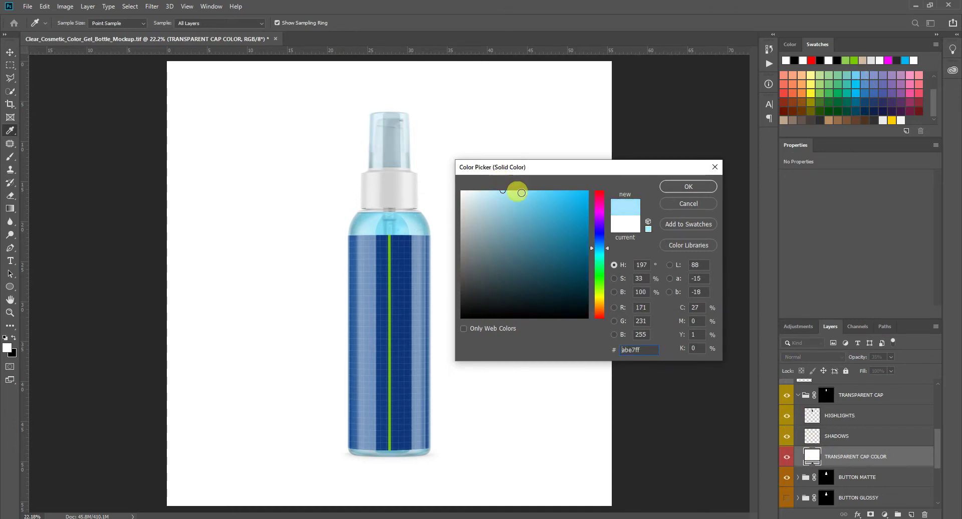
pyautogui.click(701, 188)
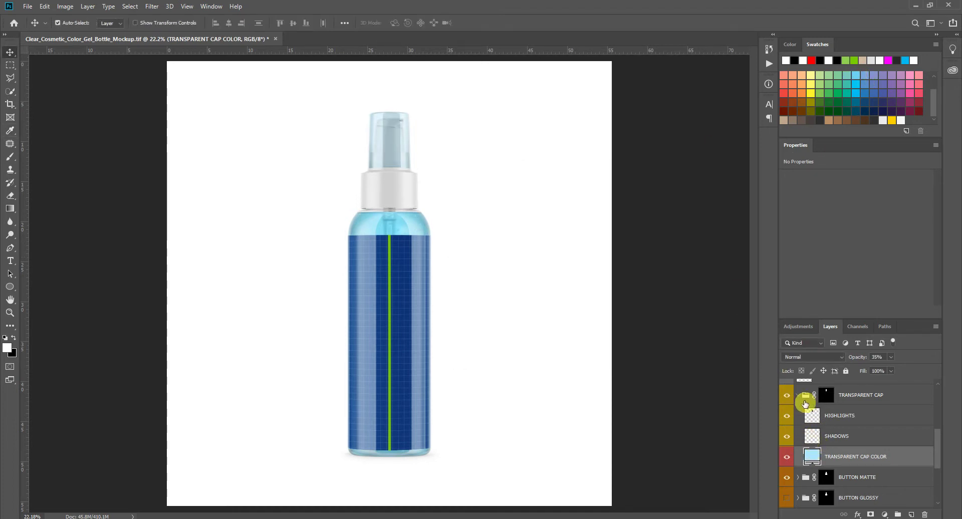
pyautogui.click(798, 395)
# Show the TRANSPARENT CAP 1 group together with its DROP SHADOW TRANSPARENT CAP 1 layer
pyautogui.scroll(2, 812, 426)
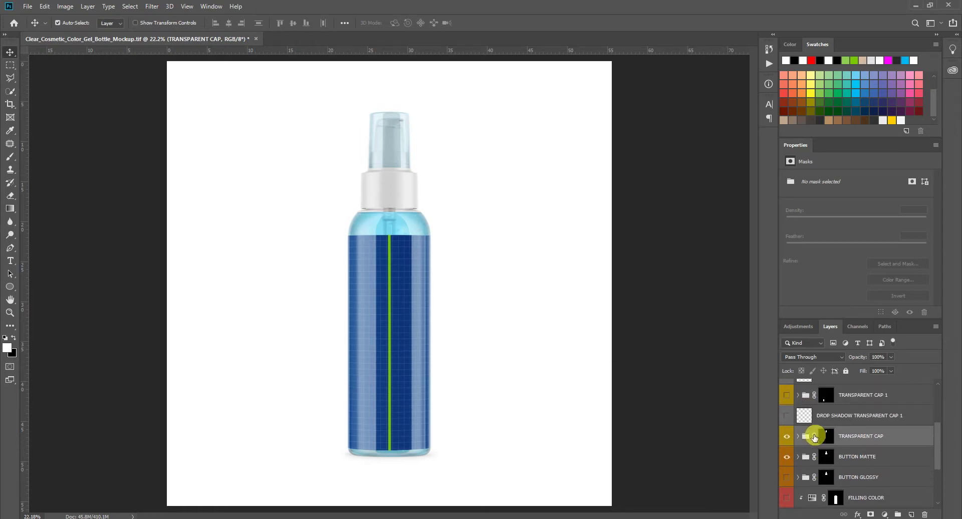
pyautogui.click(787, 399)
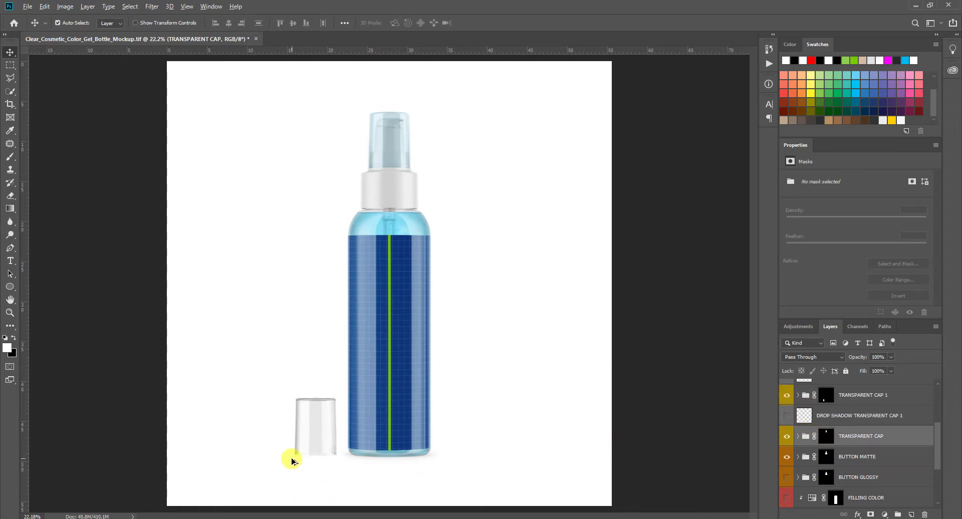
pyautogui.scroll(3, 290, 457)
pyautogui.scroll(2, 375, 472)
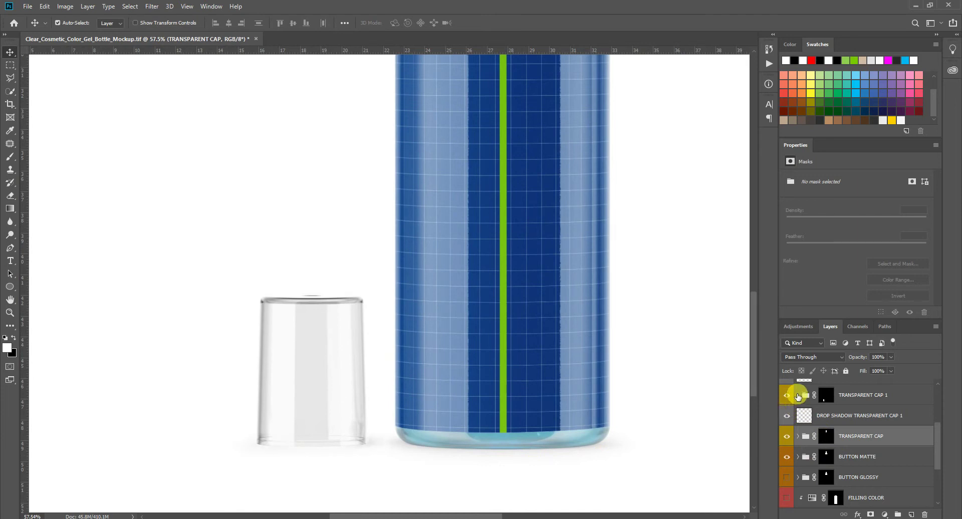
# Set the TRANSPARENT CAP COLOR fill in the TRANSPARENT CAP 1 group to pink ffb1b1
pyautogui.click(798, 395)
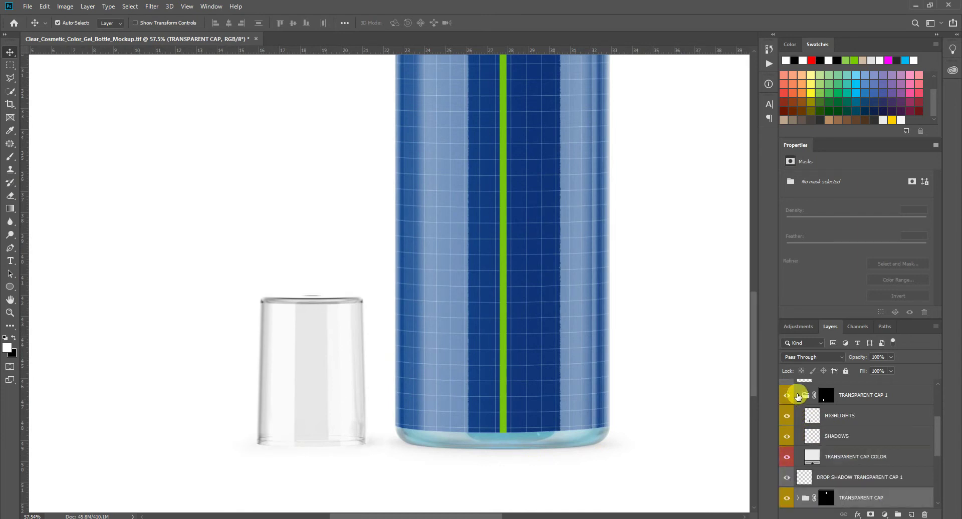
pyautogui.doubleClick(811, 458)
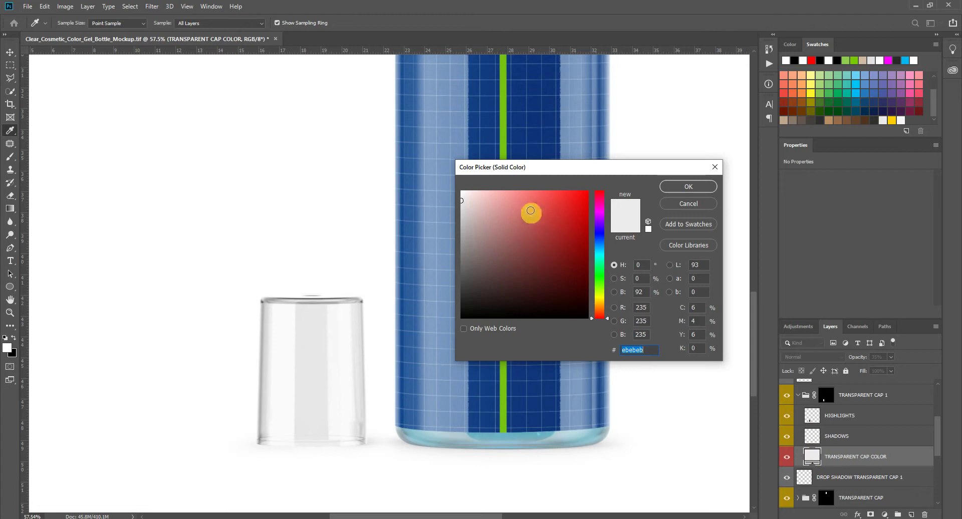
pyautogui.click(500, 191)
pyautogui.click(691, 189)
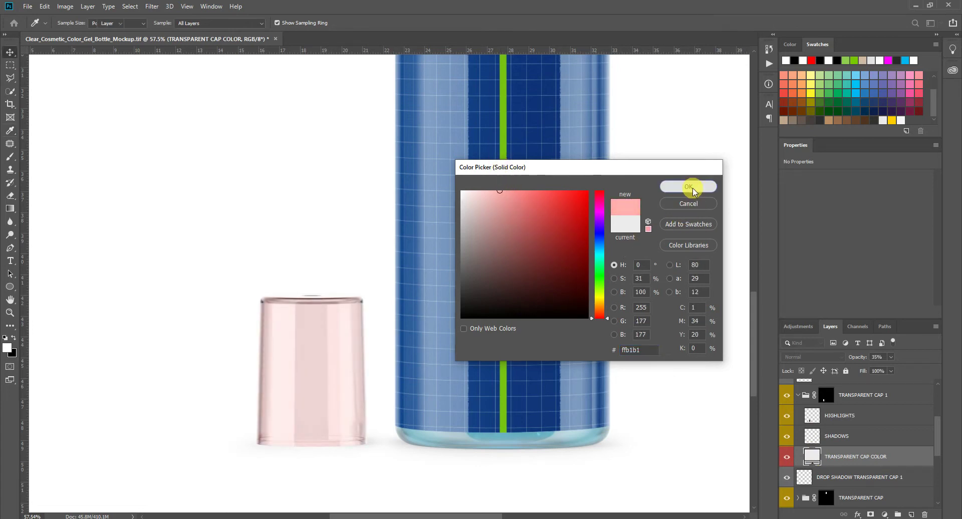
pyautogui.click(799, 396)
# Show the TRANSPARENT CAP 2 group together with its DROP SHADOW TRANSPARENT CAP 2 layer
pyautogui.scroll(3, 799, 420)
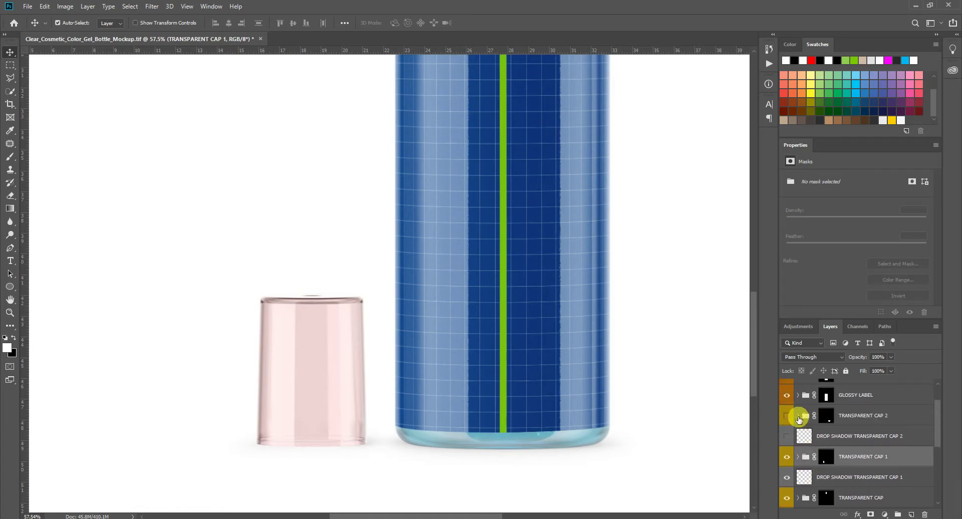
pyautogui.click(786, 416)
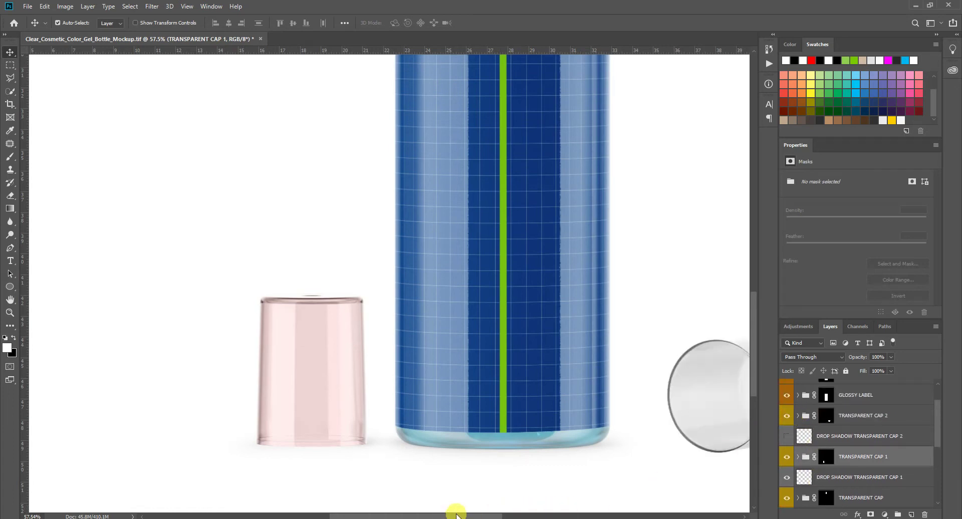
pyautogui.moveTo(456, 514); pyautogui.dragTo(532, 514)
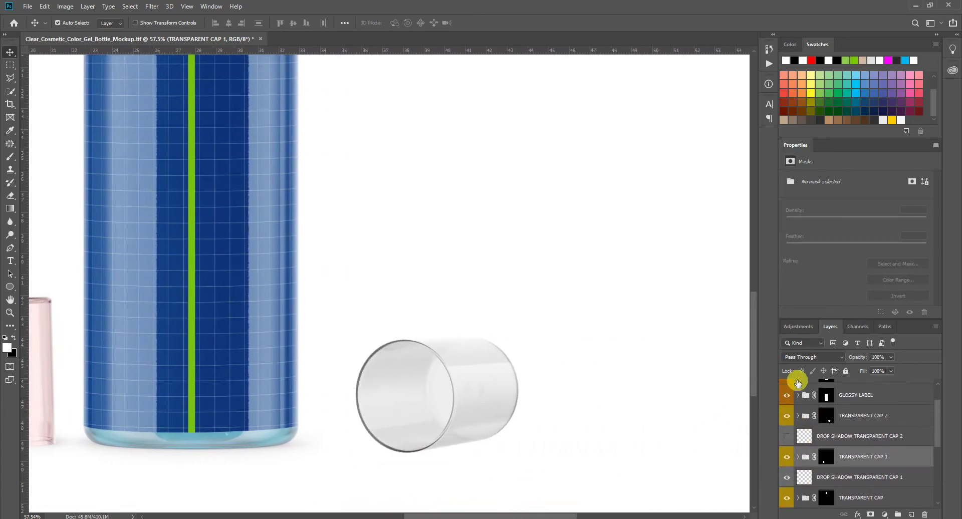
pyautogui.click(787, 436)
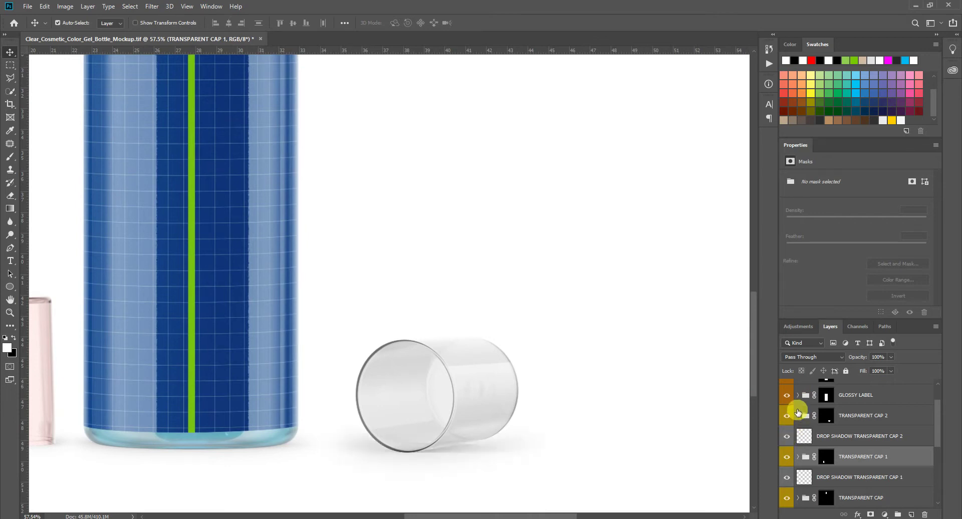
# Set the TRANSPARENT CAP COLOR fill in the TRANSPARENT CAP 2 group to light green a0f59e
pyautogui.click(798, 415)
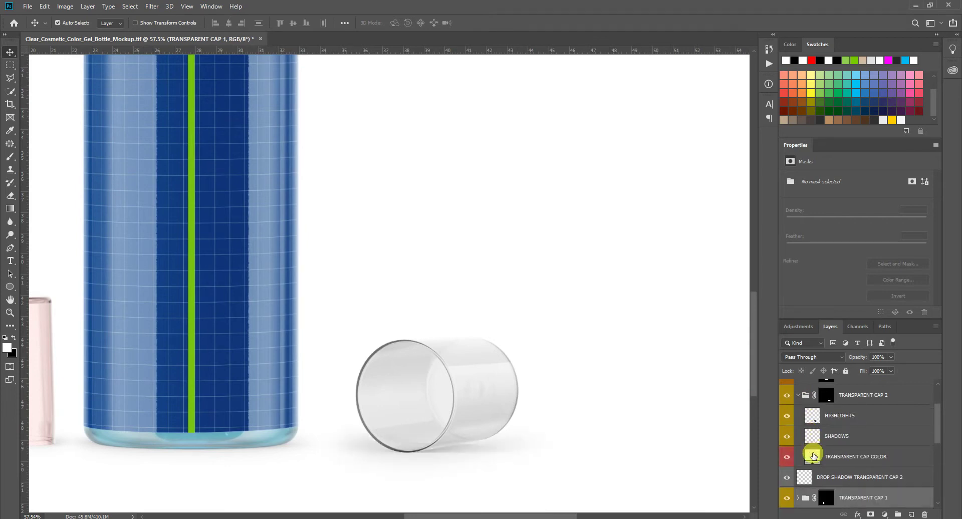
pyautogui.doubleClick(812, 455)
pyautogui.click(604, 277)
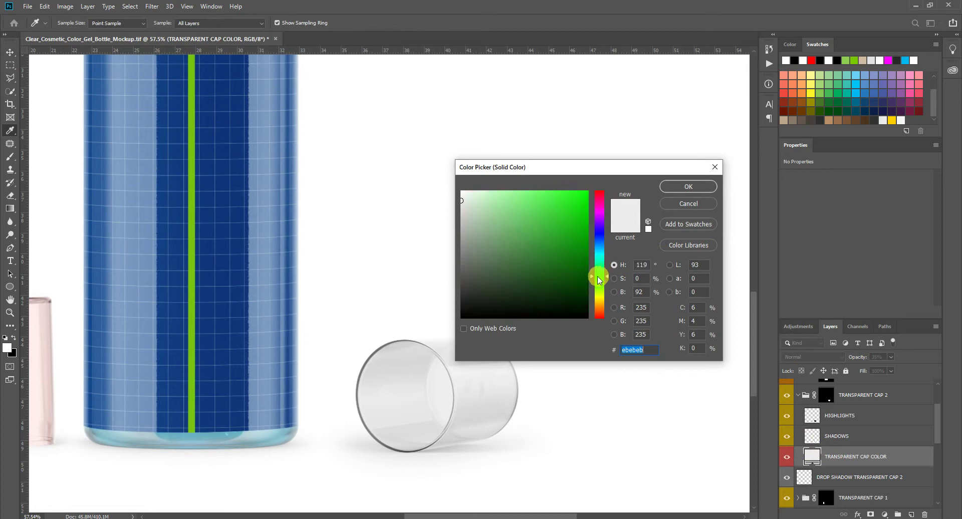
pyautogui.moveTo(537, 223); pyautogui.dragTo(508, 193)
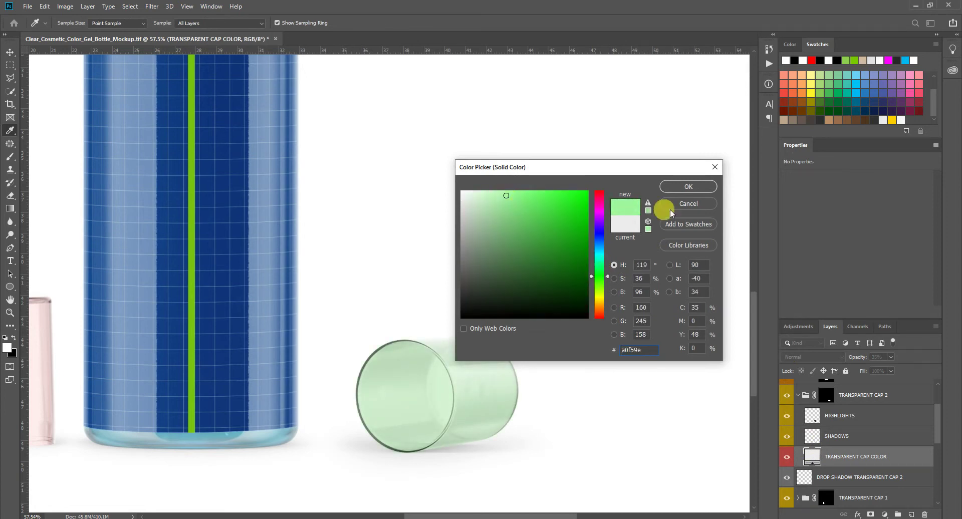
pyautogui.click(686, 186)
pyautogui.scroll(-3, 386, 325)
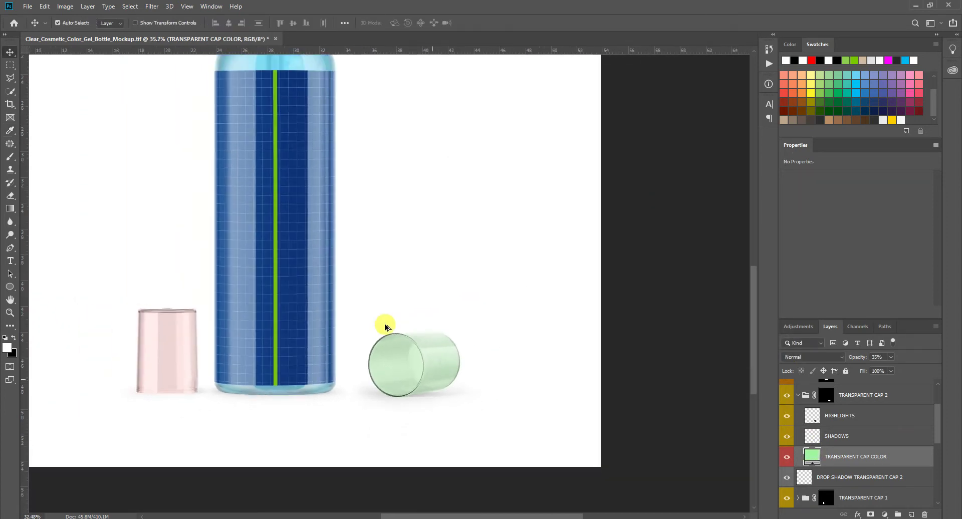
pyautogui.scroll(-3, 385, 327)
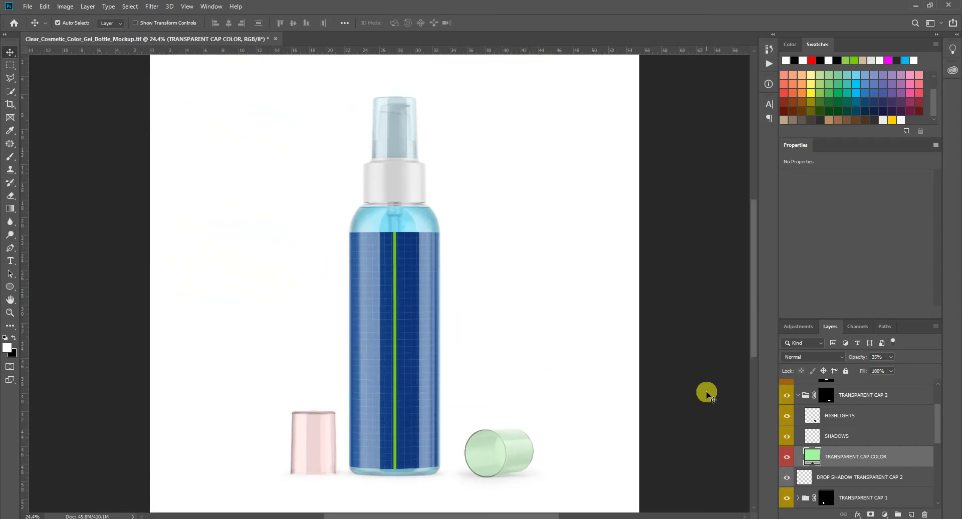
# Collapse the TRANSPARENT CAP 2 group and hide the GLOSSY LABEL and MATTE LABEL groups
pyautogui.click(799, 399)
pyautogui.scroll(1, 805, 441)
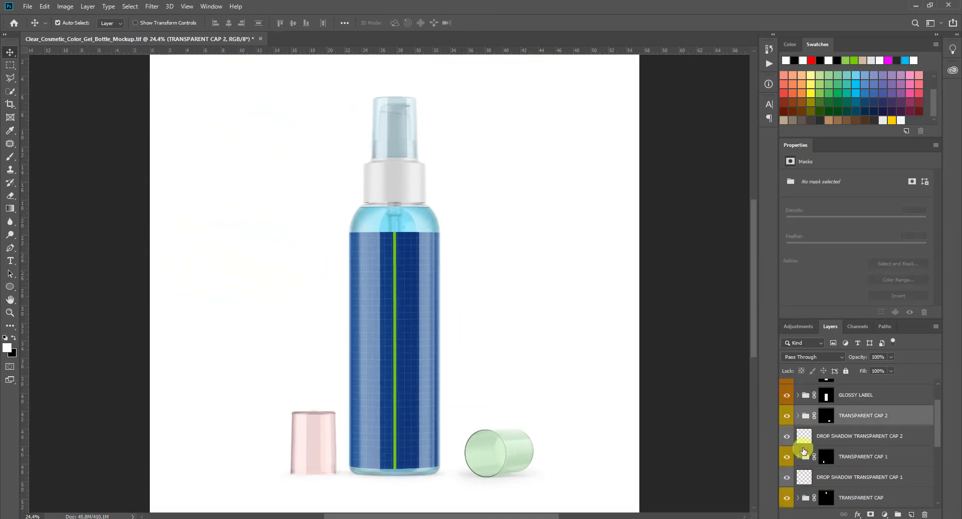
pyautogui.click(787, 430)
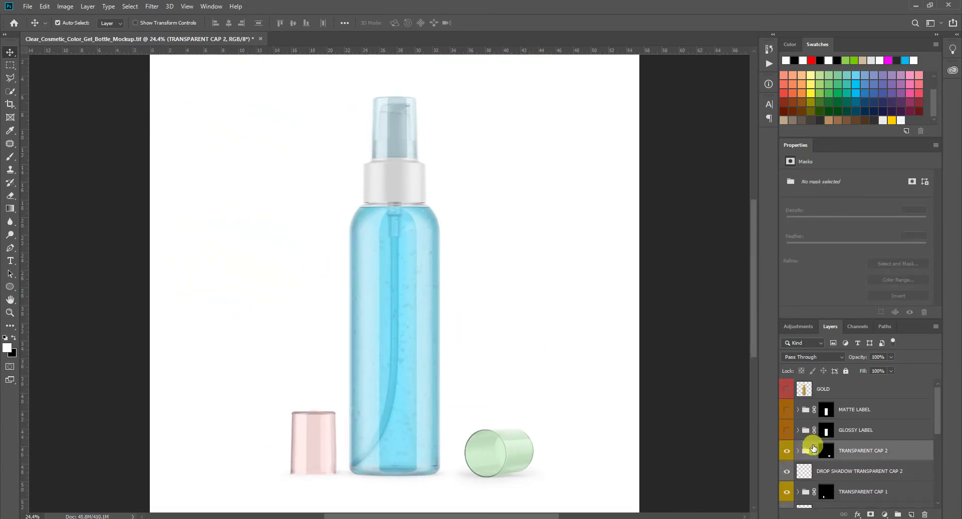
# Show the FILLING COLOR adjustment layer and set its Hue to -124 to turn the gel yellow-green
pyautogui.scroll(-2, 797, 446)
pyautogui.scroll(-2, 828, 478)
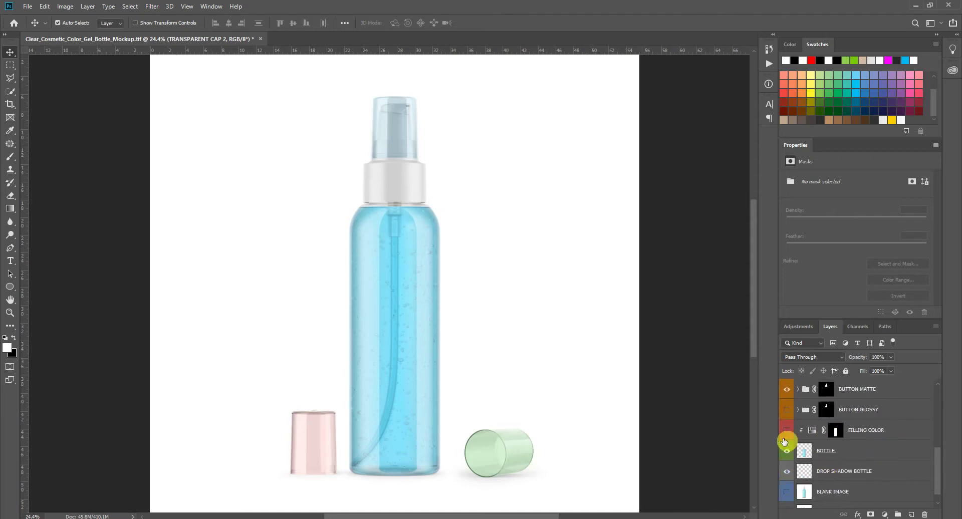
pyautogui.click(785, 432)
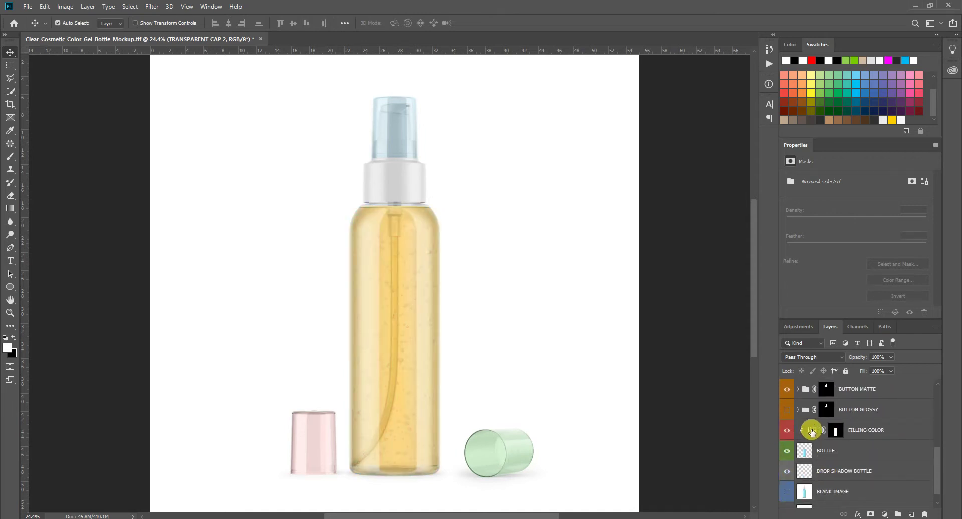
pyautogui.click(812, 430)
pyautogui.moveTo(796, 219)
pyautogui.mouseDown()
pyautogui.moveTo(922, 217)
pyautogui.moveTo(799, 217)
pyautogui.mouseUp()
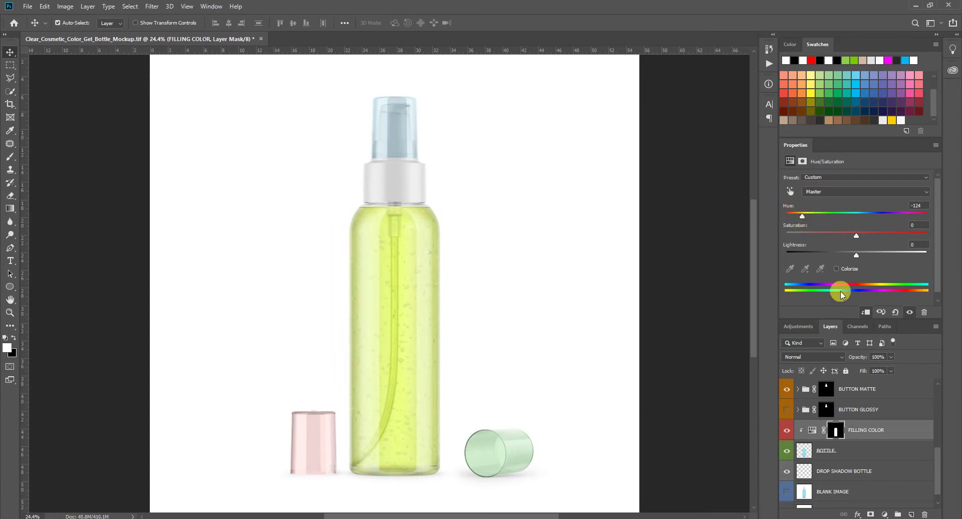
pyautogui.scroll(3, 822, 416)
pyautogui.scroll(1, 834, 426)
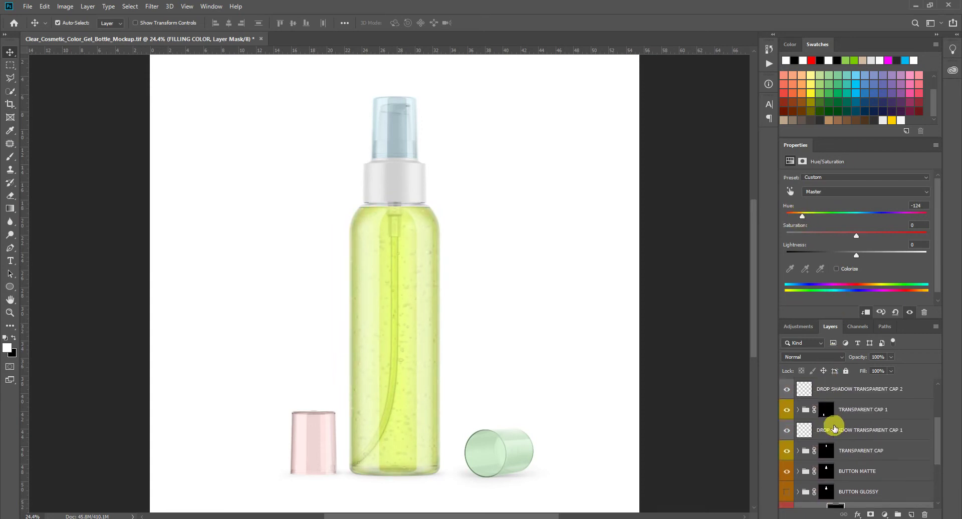
# Show the MATTE LABEL group and hide the DESIGN smart object layer inside its DESIGN subgroup
pyautogui.scroll(4, 832, 425)
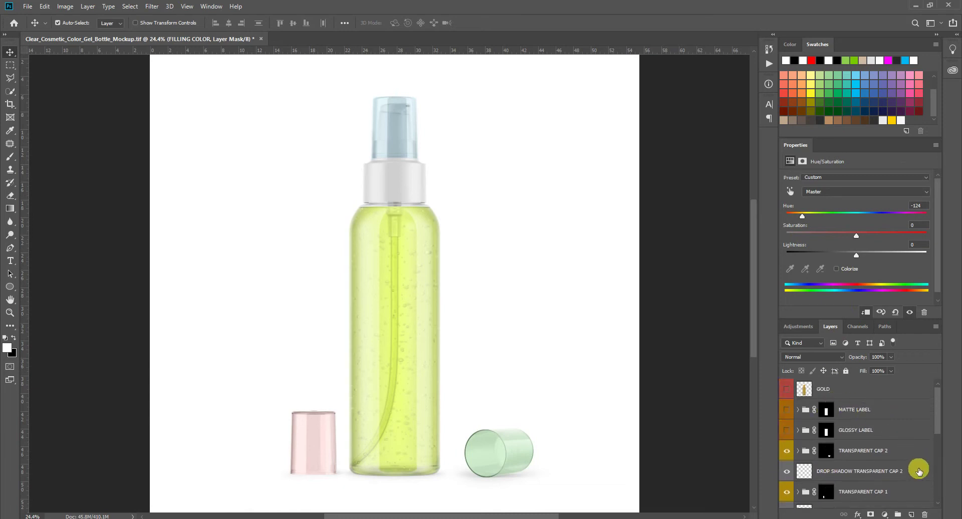
pyautogui.click(788, 410)
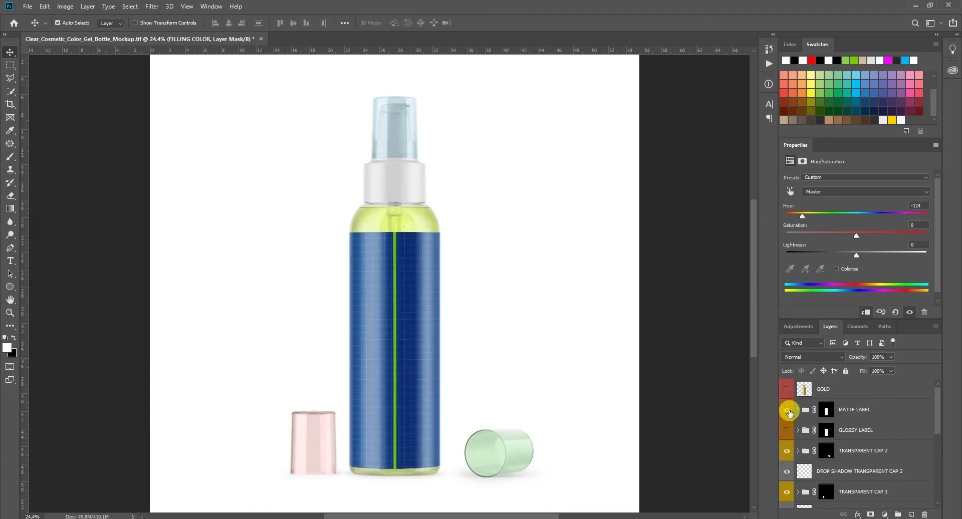
pyautogui.click(798, 411)
pyautogui.scroll(-2, 812, 423)
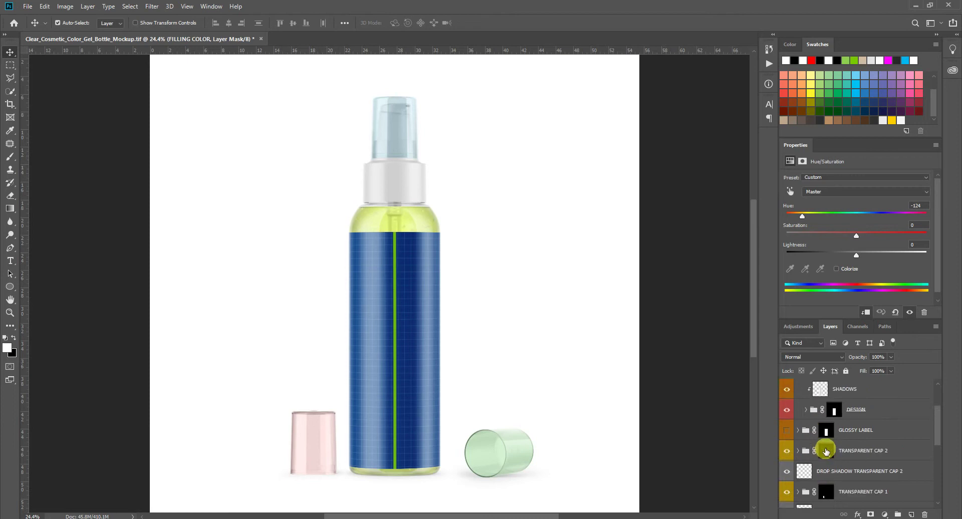
pyautogui.scroll(1, 819, 436)
pyautogui.click(806, 451)
pyautogui.scroll(-1, 812, 441)
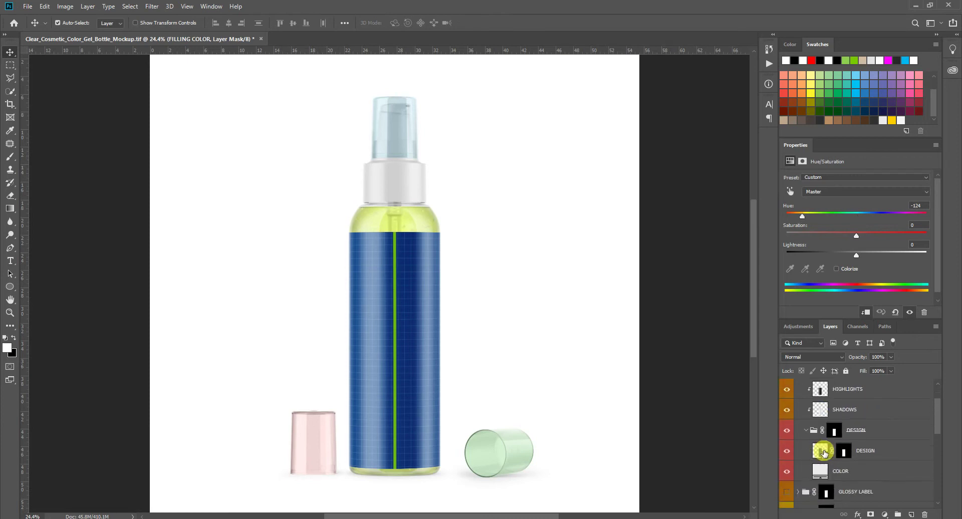
pyautogui.click(786, 450)
# Set the COLOR fill in the matte label's DESIGN subgroup to dark red a73434
pyautogui.click(821, 472)
pyautogui.doubleClick(822, 472)
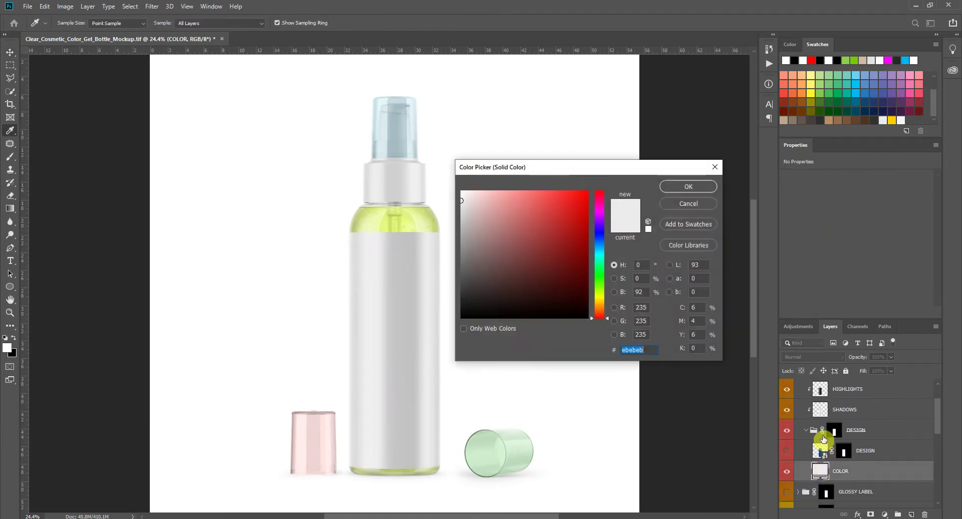
pyautogui.click(543, 231)
pyautogui.moveTo(547, 229)
pyautogui.mouseDown()
pyautogui.moveTo(511, 208)
pyautogui.moveTo(537, 204)
pyautogui.moveTo(548, 235)
pyautogui.mouseUp()
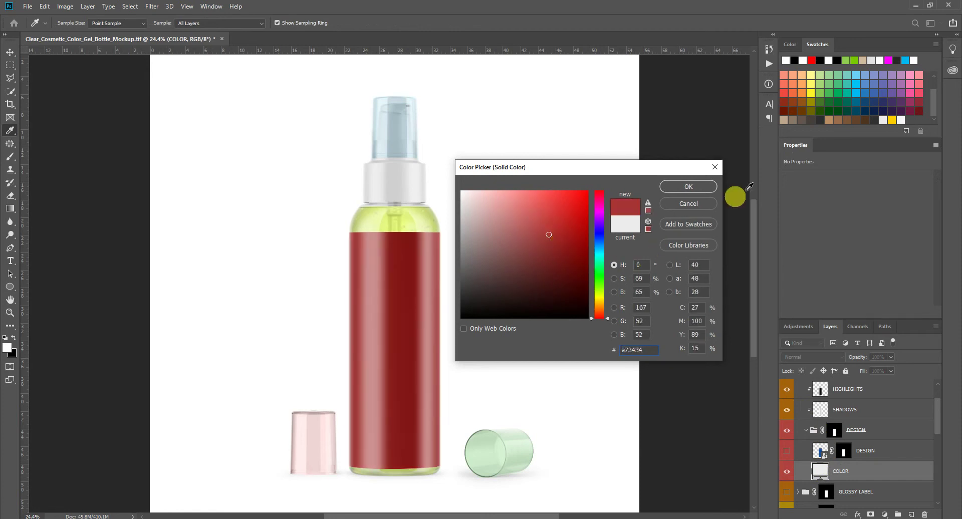
pyautogui.click(695, 187)
# Show the matte label's DESIGN smart object layer again and collapse the DESIGN and MATTE LABEL groups
pyautogui.click(786, 452)
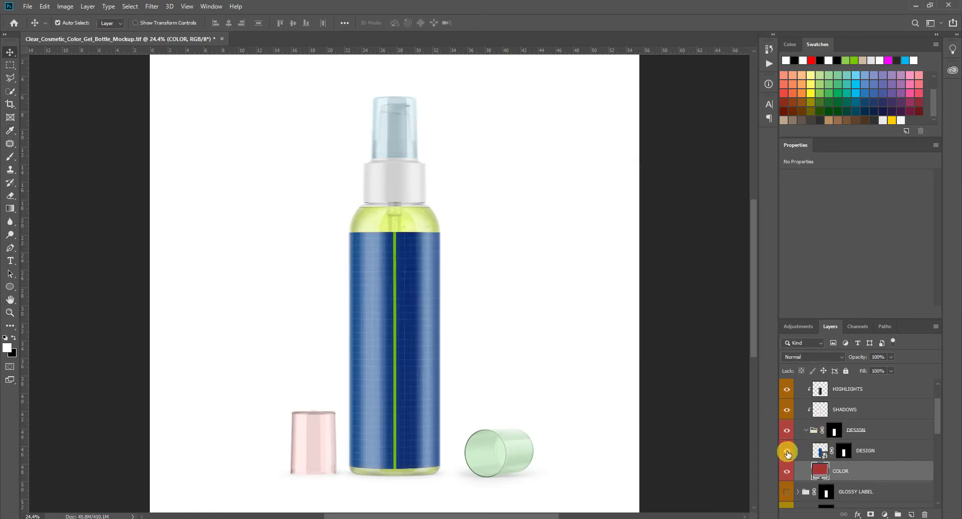
pyautogui.click(805, 434)
pyautogui.click(804, 431)
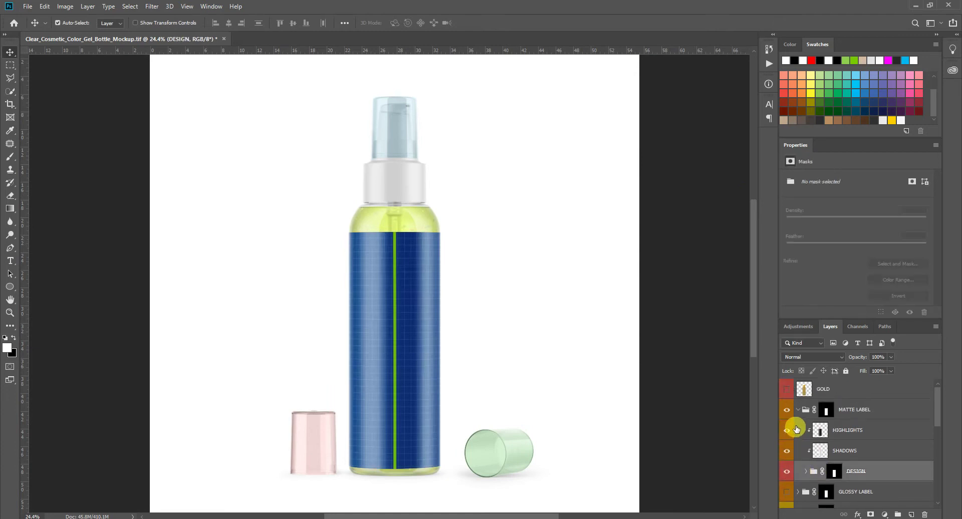
pyautogui.click(798, 408)
# Switch visibility from MATTE LABEL to GLOSSY LABEL and open its DESIGN smart object, using the embedded color profile
pyautogui.click(786, 411)
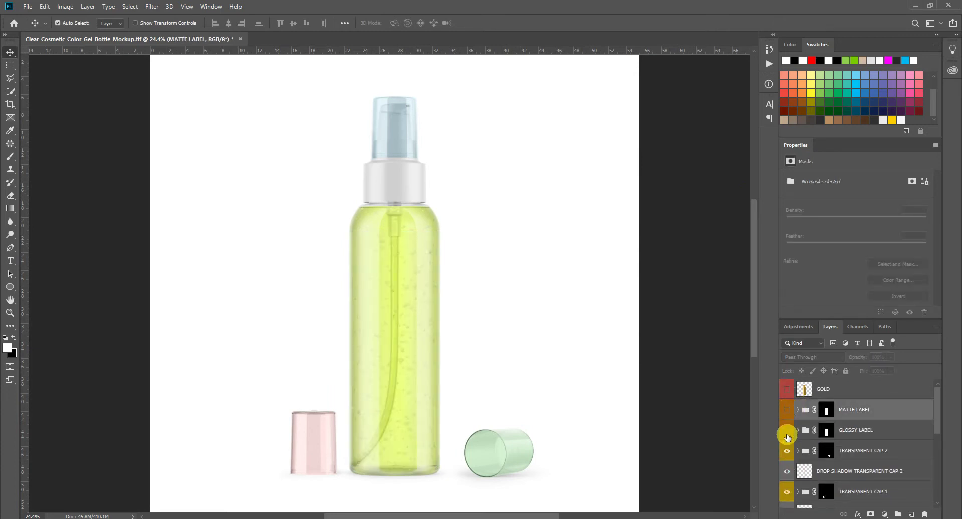
pyautogui.click(787, 434)
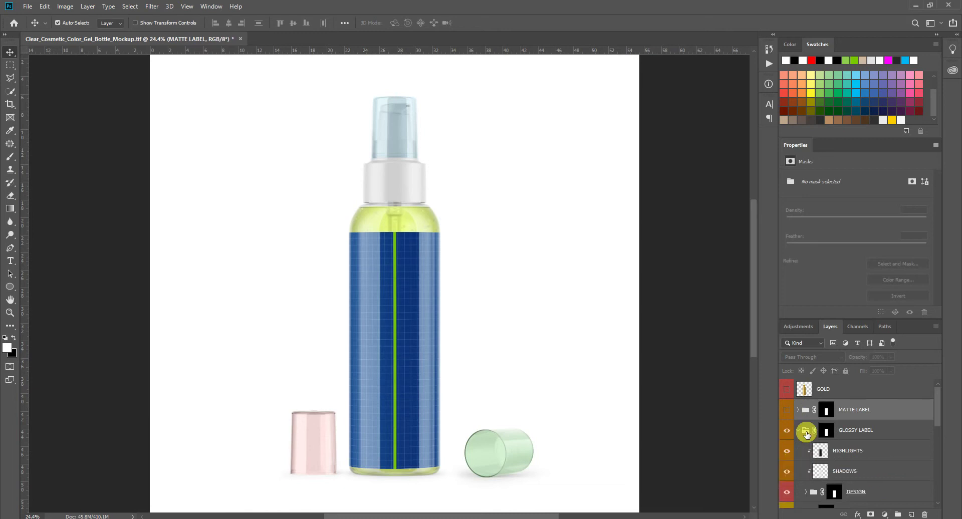
pyautogui.click(798, 430)
pyautogui.click(806, 430)
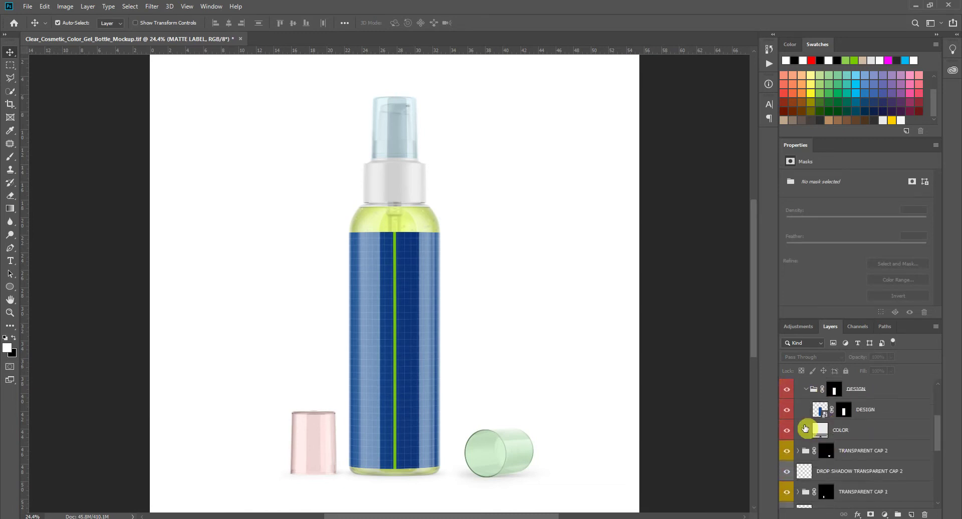
pyautogui.doubleClick(820, 411)
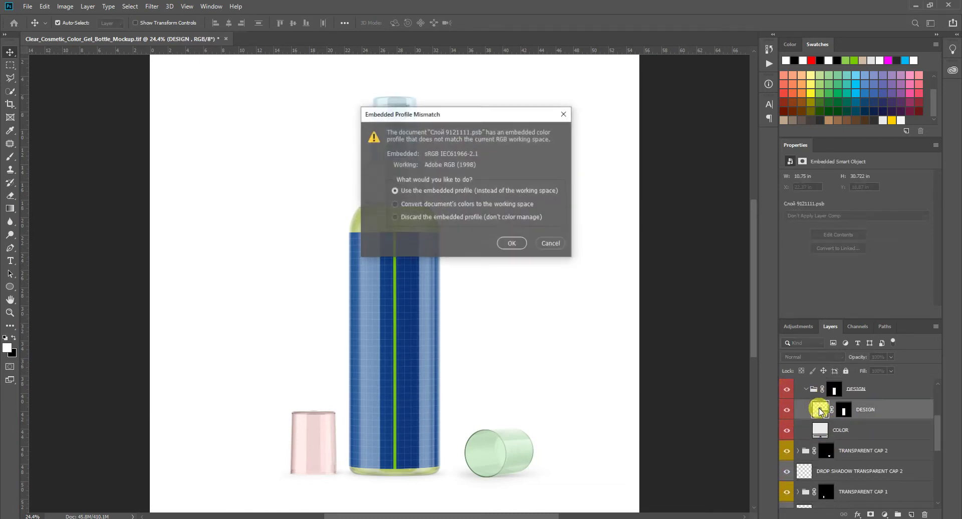
pyautogui.click(513, 243)
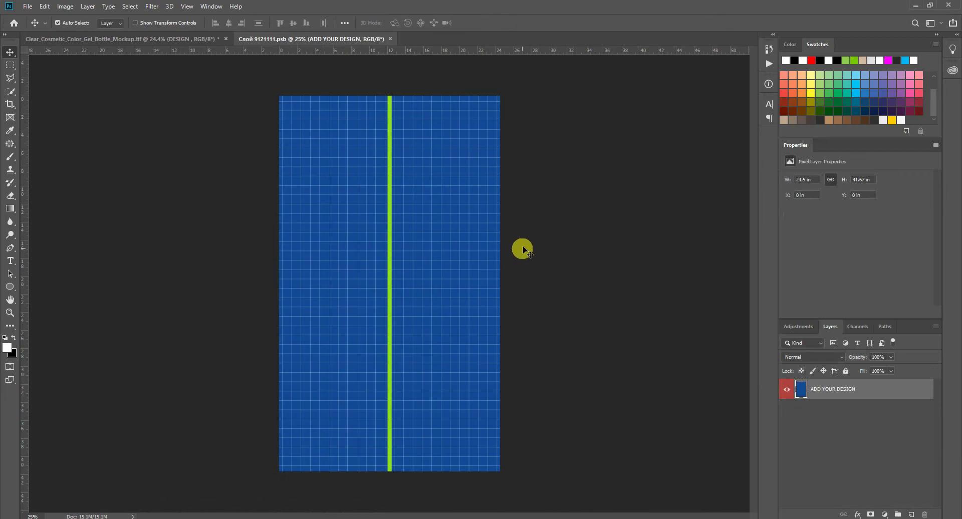
# Open the DESIGN artwork file (DESIGN.psd) from the desktop
pyautogui.click(914, 6)
pyautogui.rightClick(102, 416)
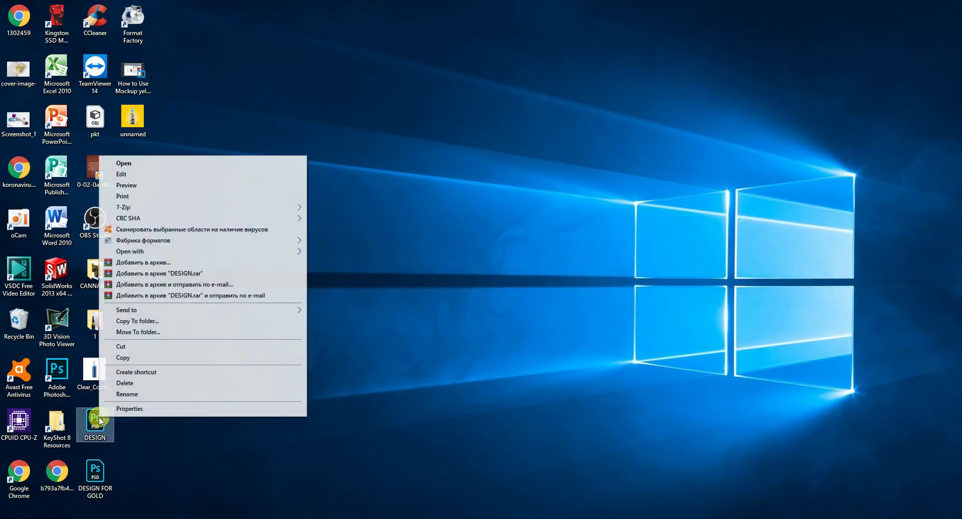
pyautogui.click(126, 164)
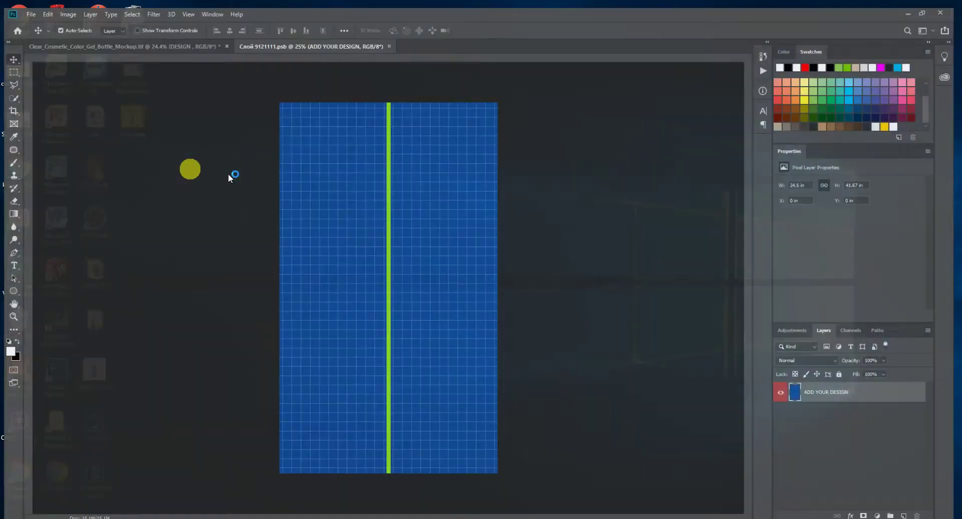
pyautogui.click(515, 244)
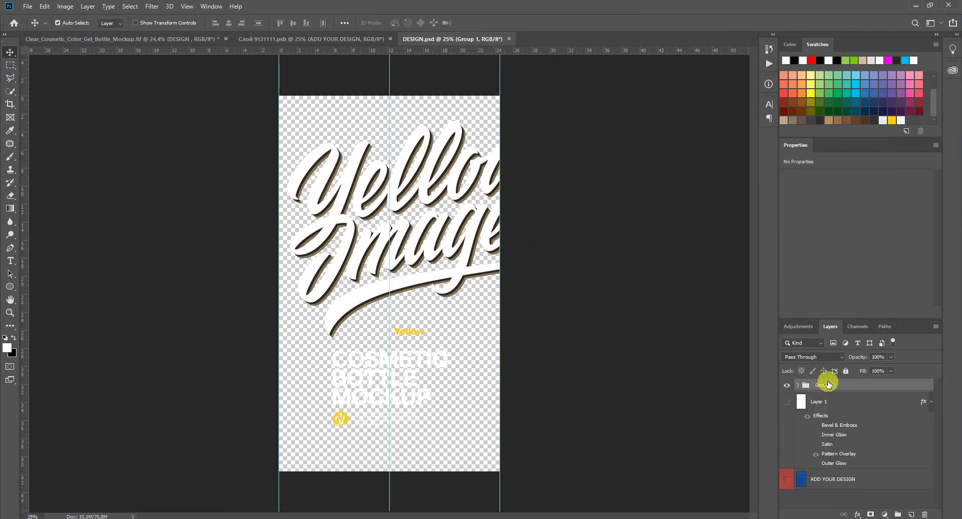
# Copy Group 1 from DESIGN.psd into the label's smart object document and hide the ADD YOUR DESIGN layer there
pyautogui.moveTo(828, 384); pyautogui.dragTo(384, 242)
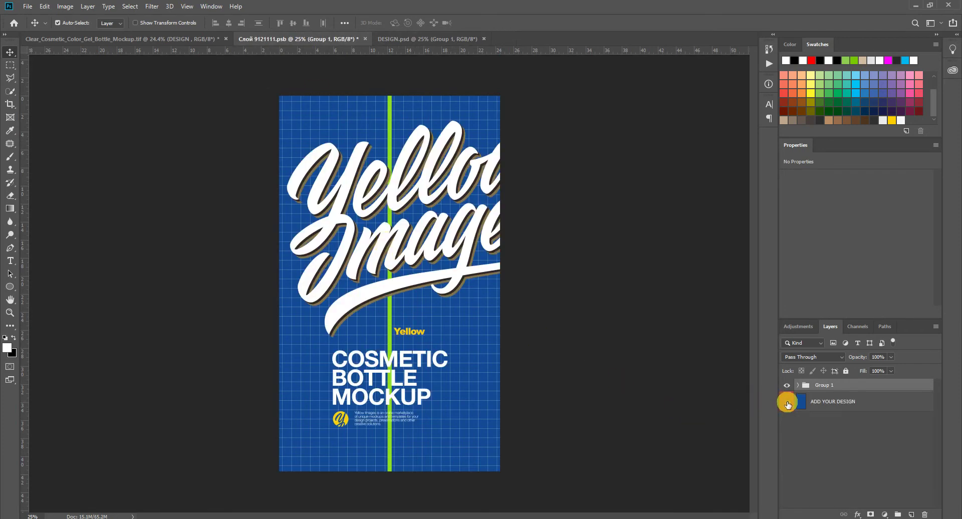
pyautogui.click(787, 401)
# Save the label's smart object document and close both it and DESIGN.psd
pyautogui.click(27, 7)
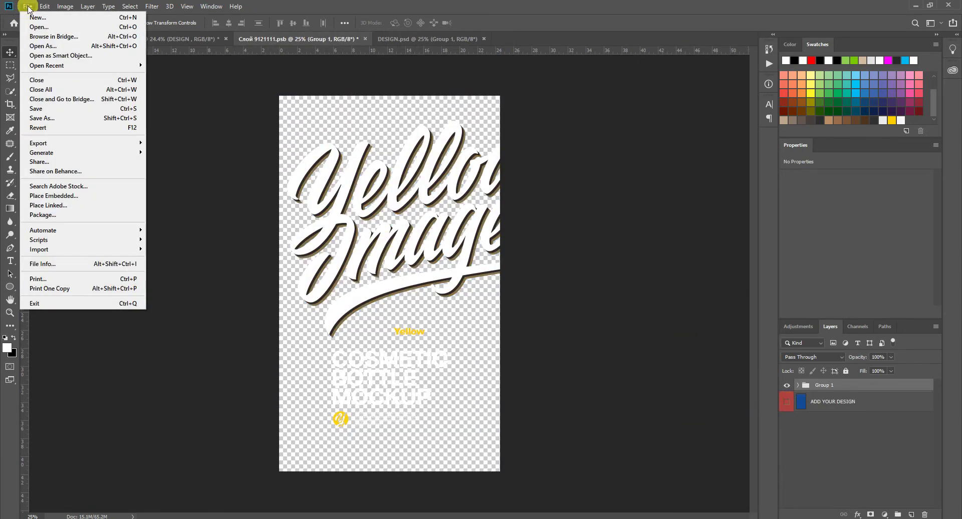
pyautogui.click(36, 109)
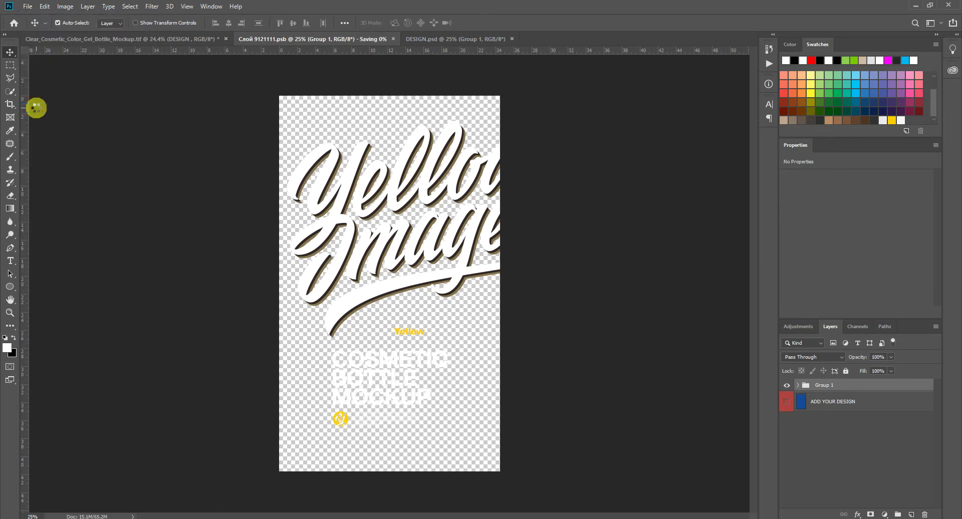
pyautogui.click(479, 38)
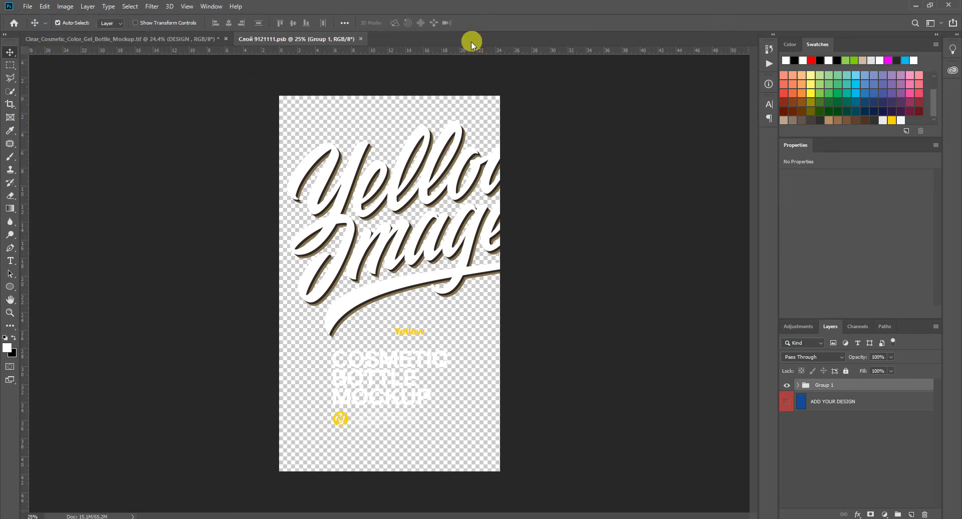
pyautogui.click(360, 39)
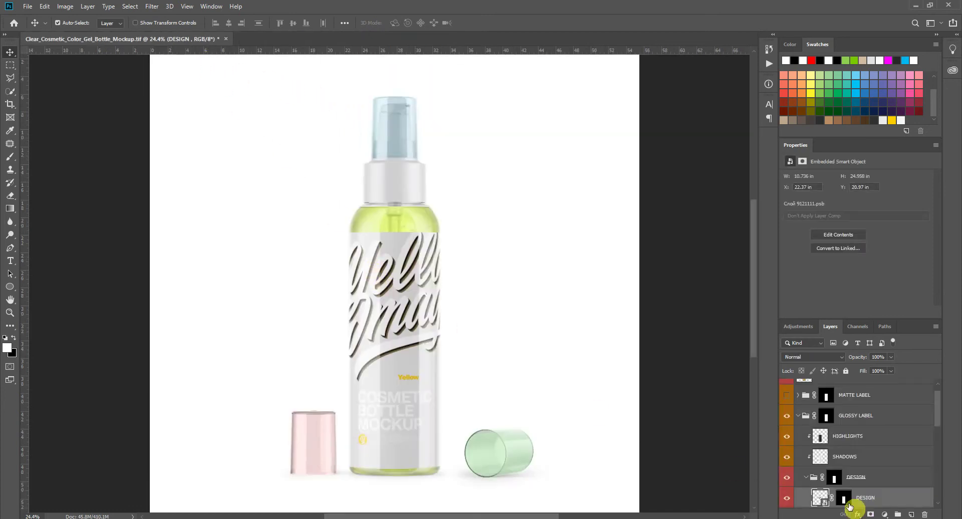
# Set the COLOR fill in the glossy label's DESIGN subgroup to the dark gray swatch 313131
pyautogui.scroll(-3, 817, 456)
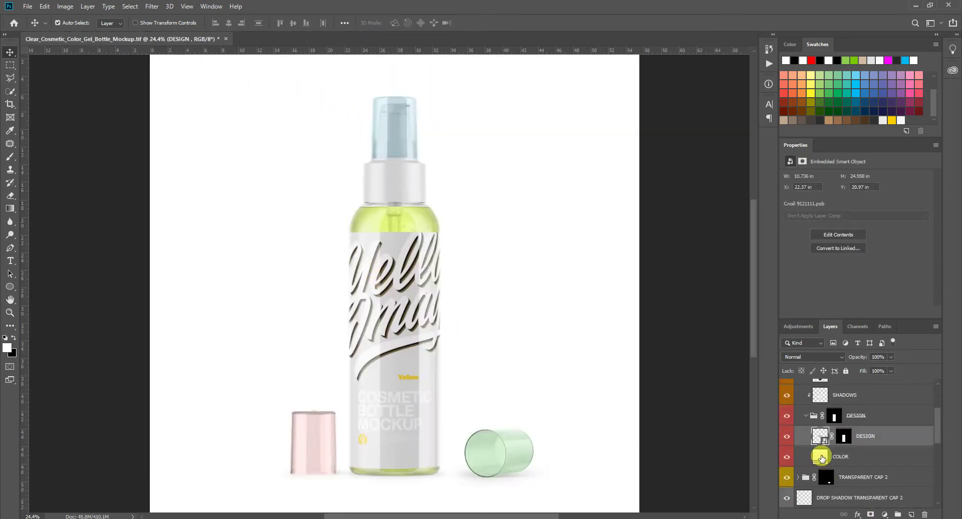
pyautogui.doubleClick(820, 457)
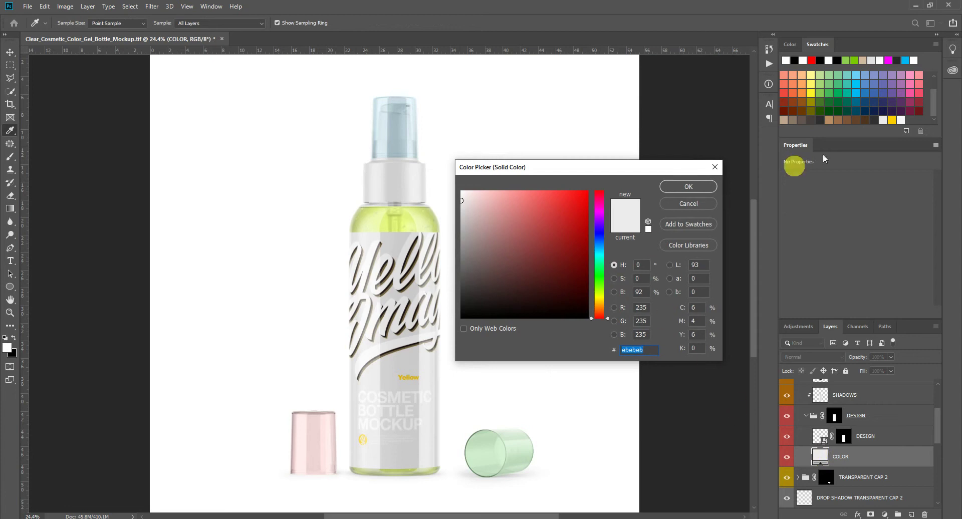
pyautogui.click(875, 117)
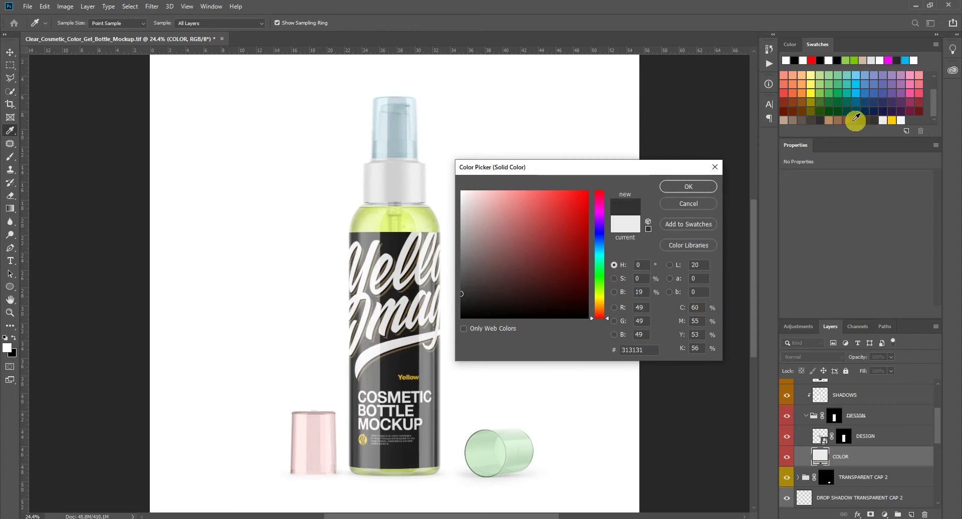
pyautogui.click(689, 187)
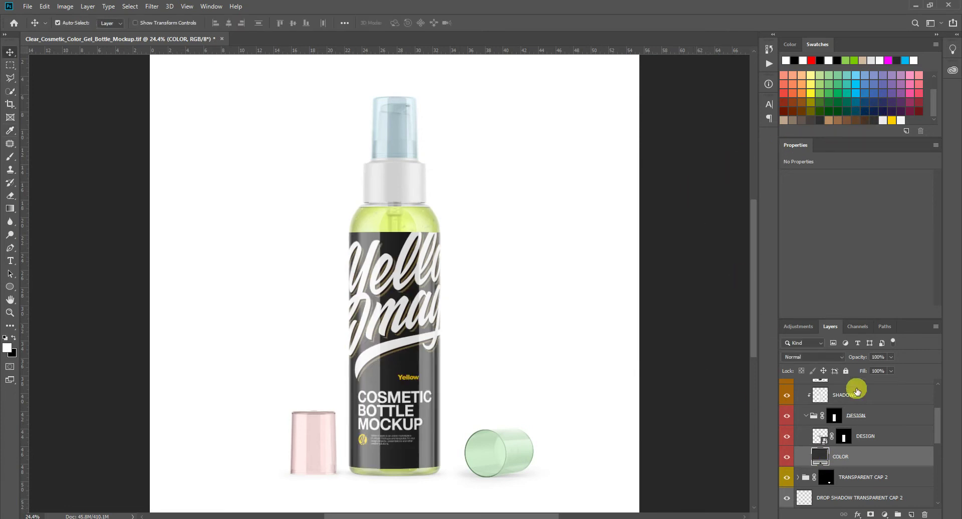
# Collapse the DESIGN subgroup and the GLOSSY LABEL group
pyautogui.click(810, 419)
pyautogui.click(807, 416)
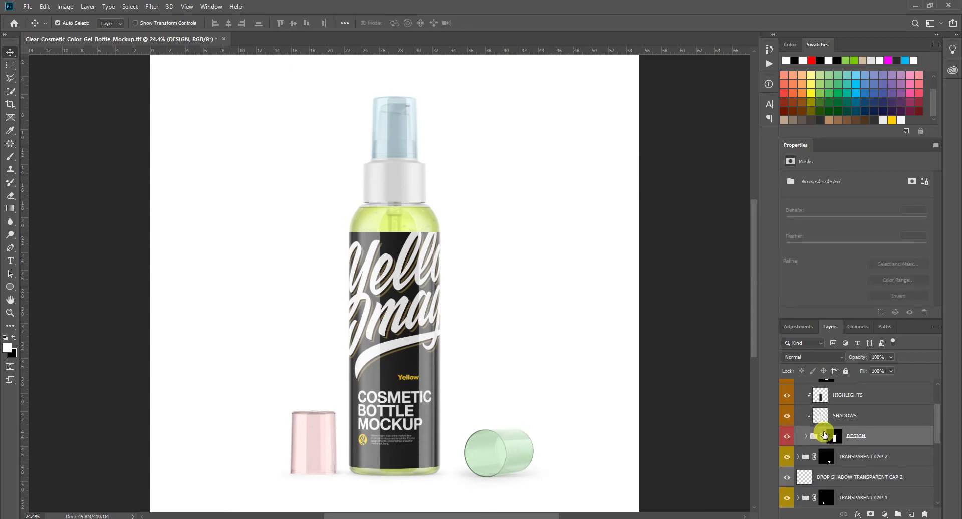
pyautogui.click(797, 395)
pyautogui.scroll(2, 850, 425)
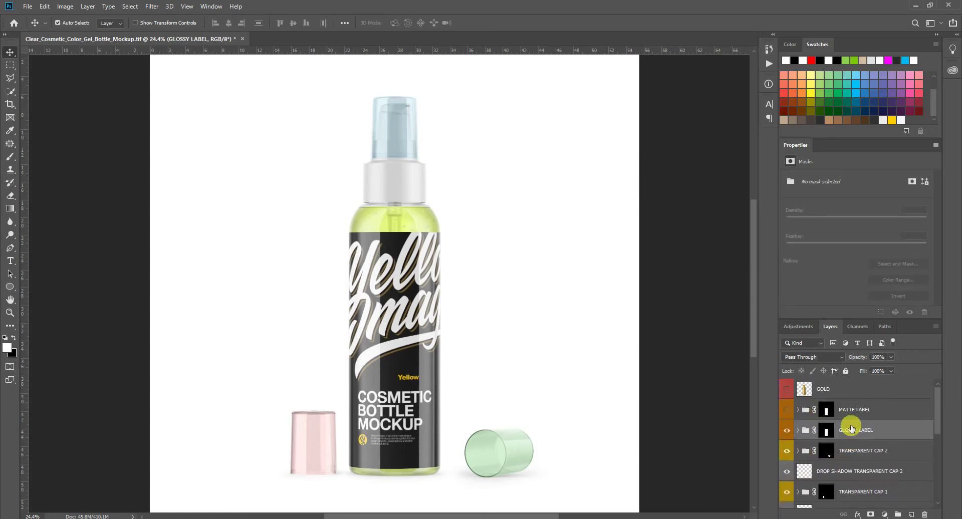
# Preview the GOLD layer and the MATTE LABEL group one after the other, hiding each again
pyautogui.click(785, 390)
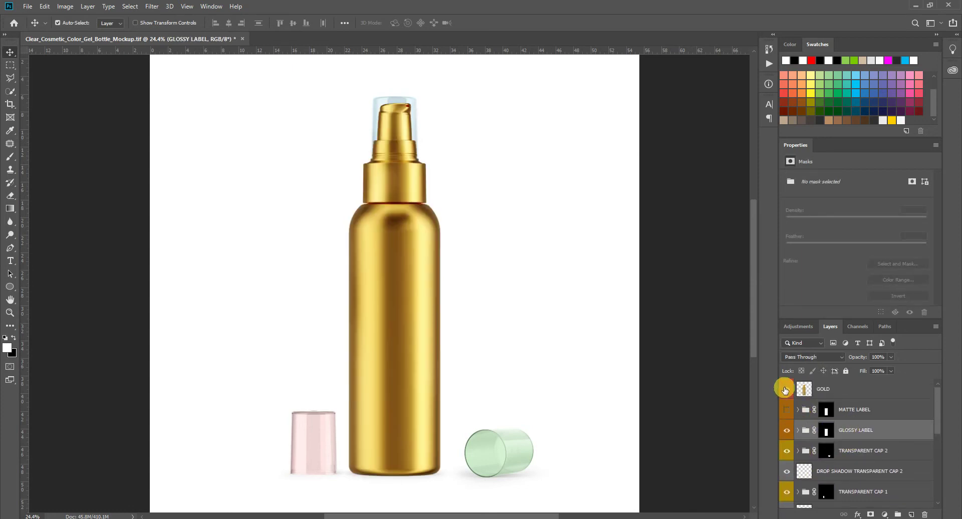
pyautogui.click(785, 390)
pyautogui.click(790, 410)
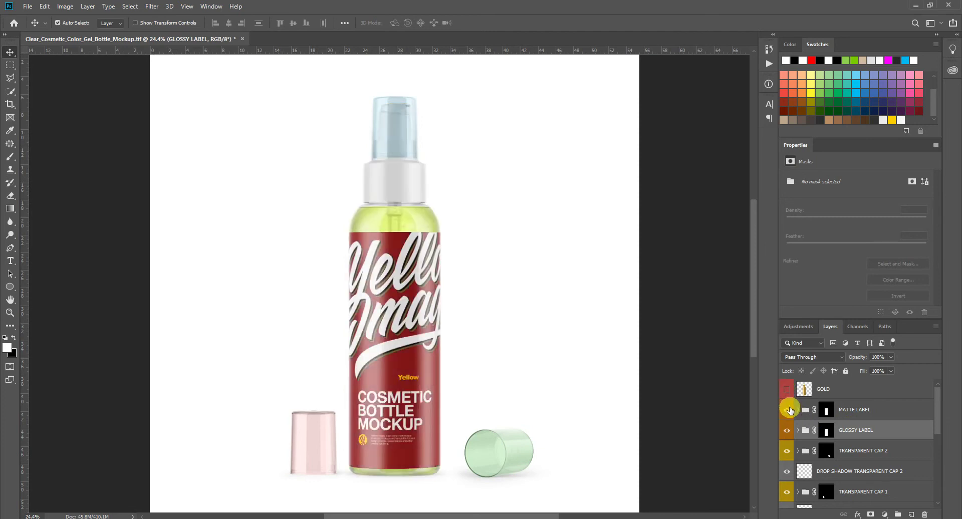
pyautogui.click(789, 411)
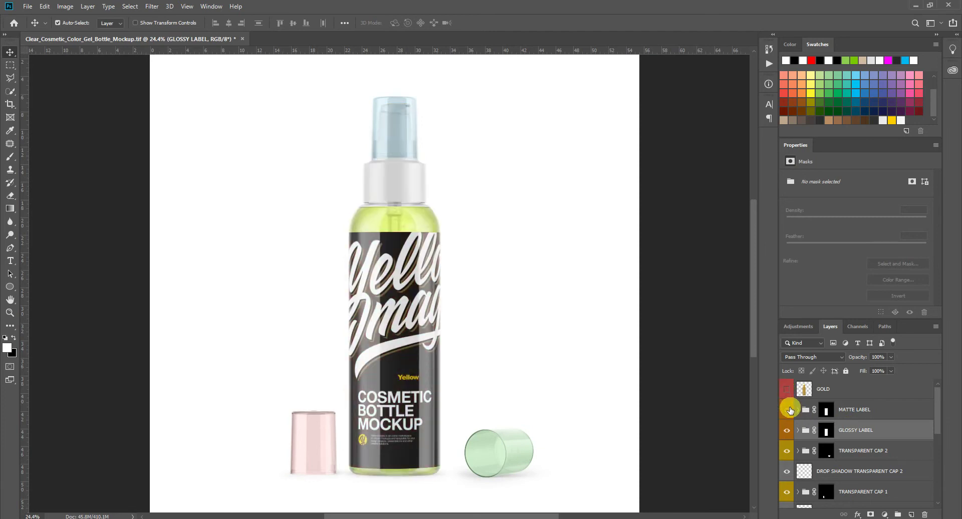
# Duplicate the DESIGN smart object in the GLOSSY LABEL group as an independent one using New Smart Object via Copy
pyautogui.click(797, 429)
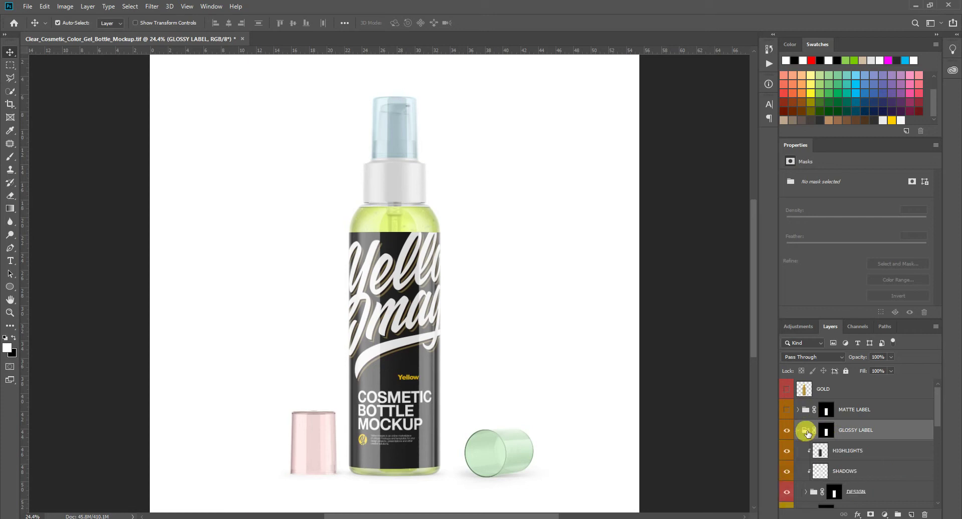
pyautogui.scroll(-1, 820, 436)
pyautogui.scroll(-1, 820, 438)
pyautogui.click(806, 451)
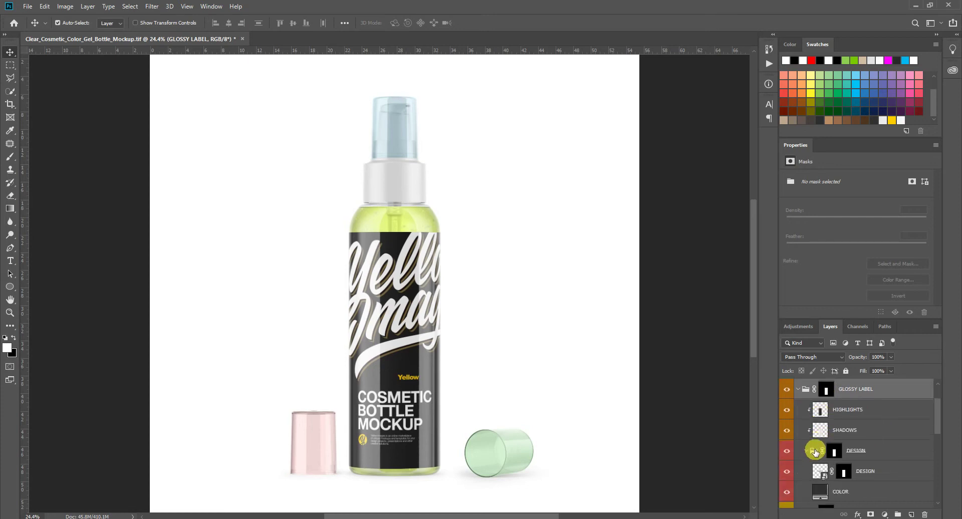
pyautogui.scroll(-2, 812, 446)
pyautogui.click(887, 411)
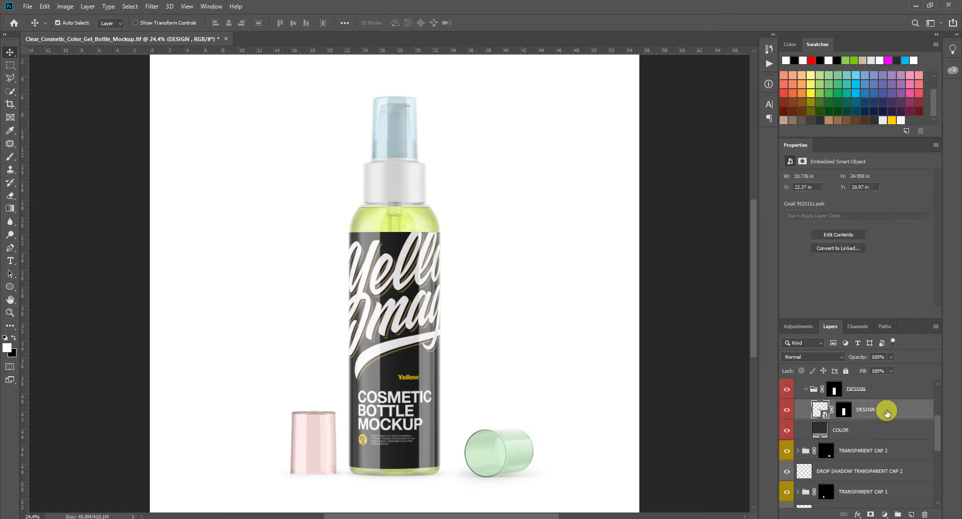
pyautogui.rightClick(886, 412)
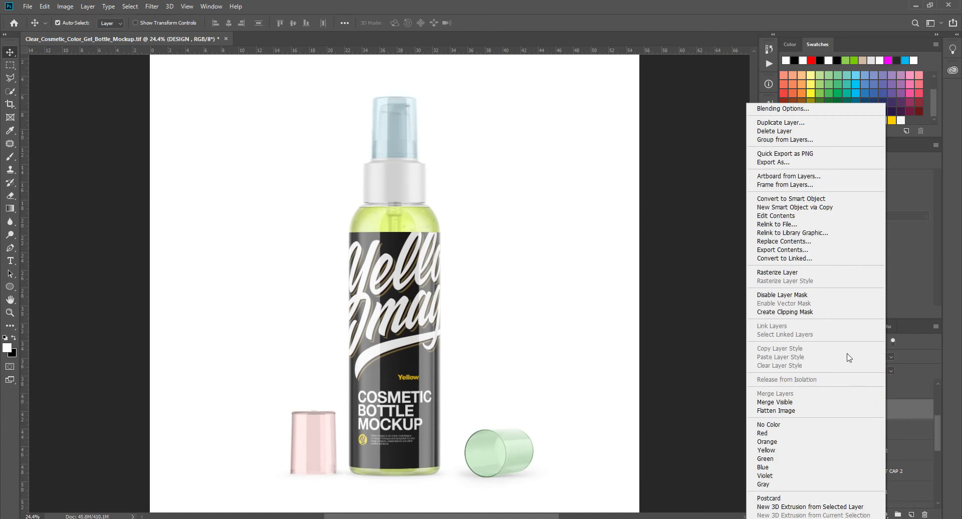
pyautogui.click(817, 206)
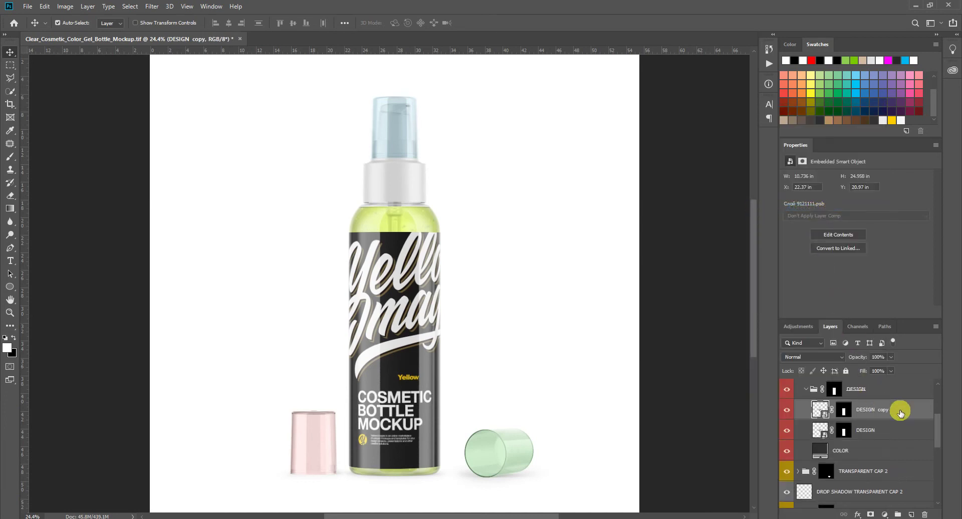
# Move the DESIGN copy smart object directly below the GOLD layer and open the DESIGN FOR GOLD file from the desktop
pyautogui.moveTo(901, 413)
pyautogui.mouseDown()
pyautogui.moveTo(895, 370)
pyautogui.moveTo(895, 417)
pyautogui.mouseUp()
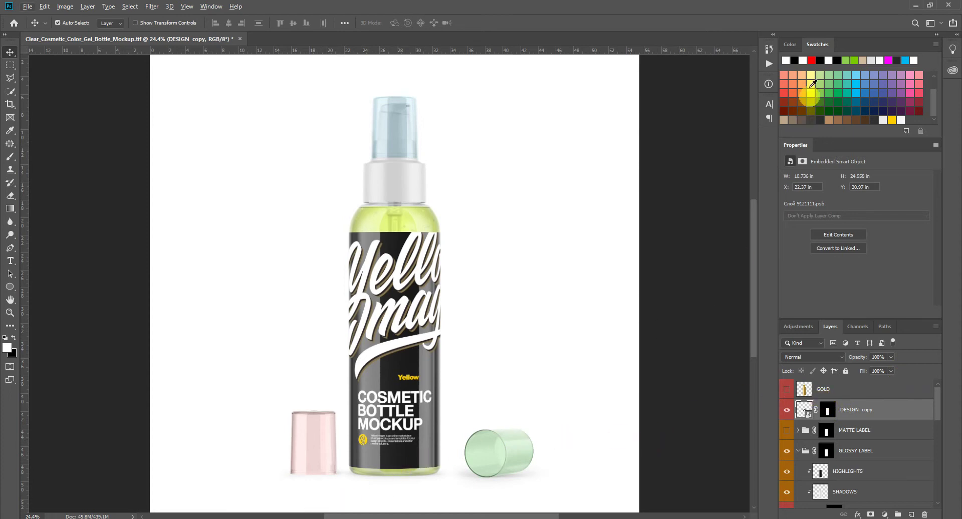
pyautogui.click(915, 5)
pyautogui.click(93, 476)
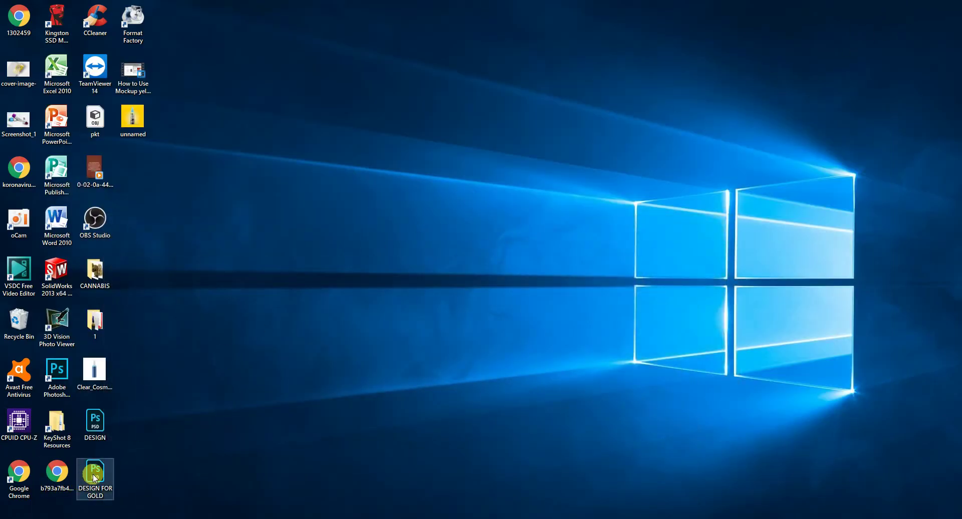
pyautogui.doubleClick(94, 476)
pyautogui.click(548, 243)
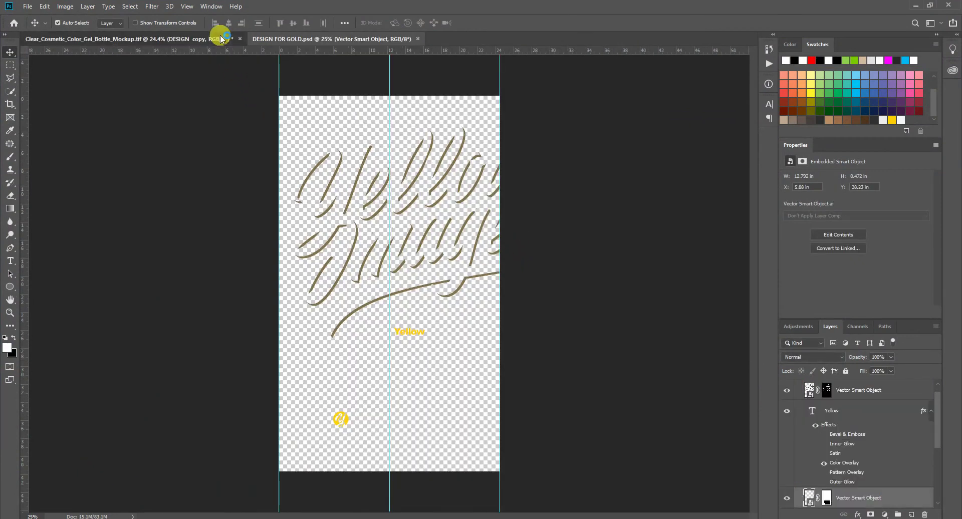
# Return to the bottle mockup document and open the contents of the DESIGN copy smart object
pyautogui.click(220, 39)
pyautogui.click(804, 397)
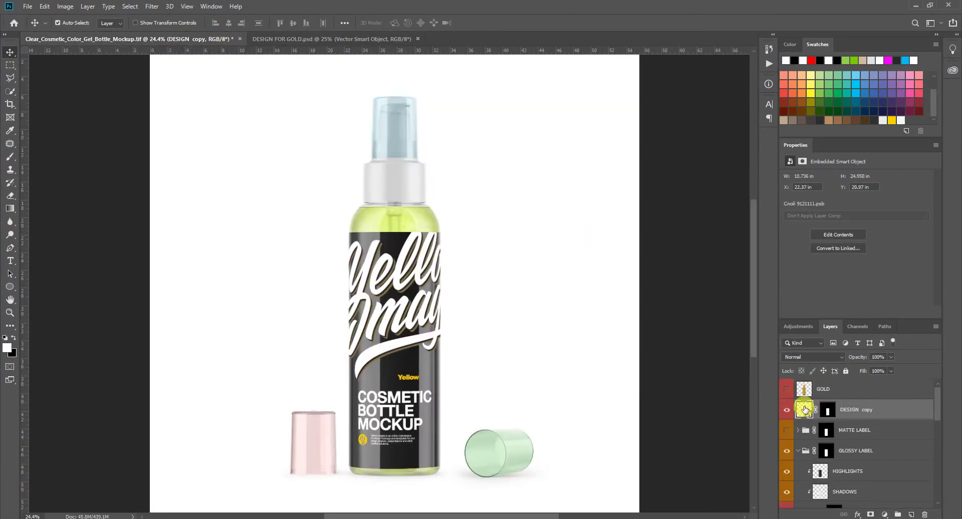
pyautogui.doubleClick(804, 410)
pyautogui.click(511, 244)
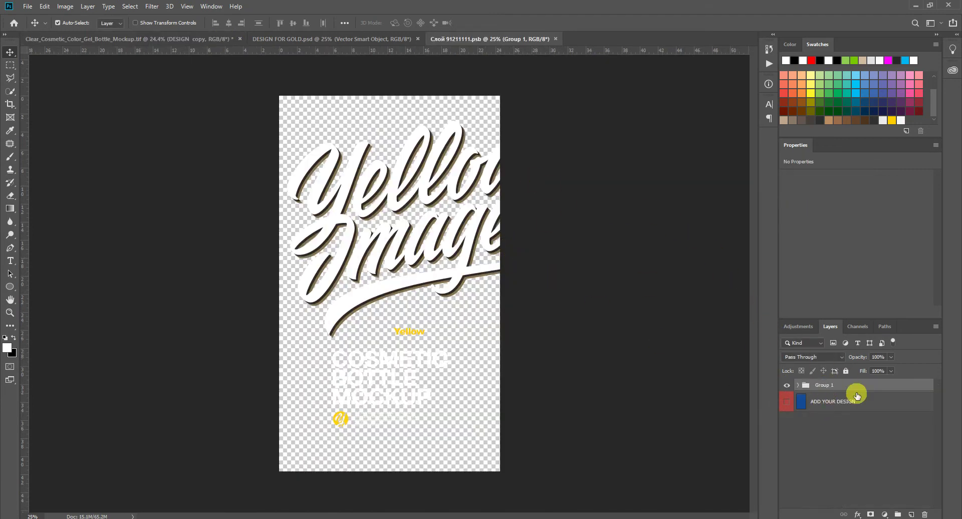
# Copy Group 1 from DESIGN FOR GOLD into the open smart object and hide the original Group 1 beneath it
pyautogui.moveTo(826, 386)
pyautogui.mouseDown()
pyautogui.moveTo(788, 391)
pyautogui.moveTo(322, 60)
pyautogui.moveTo(322, 43)
pyautogui.moveTo(826, 384)
pyautogui.mouseUp()
pyautogui.scroll(1, 827, 444)
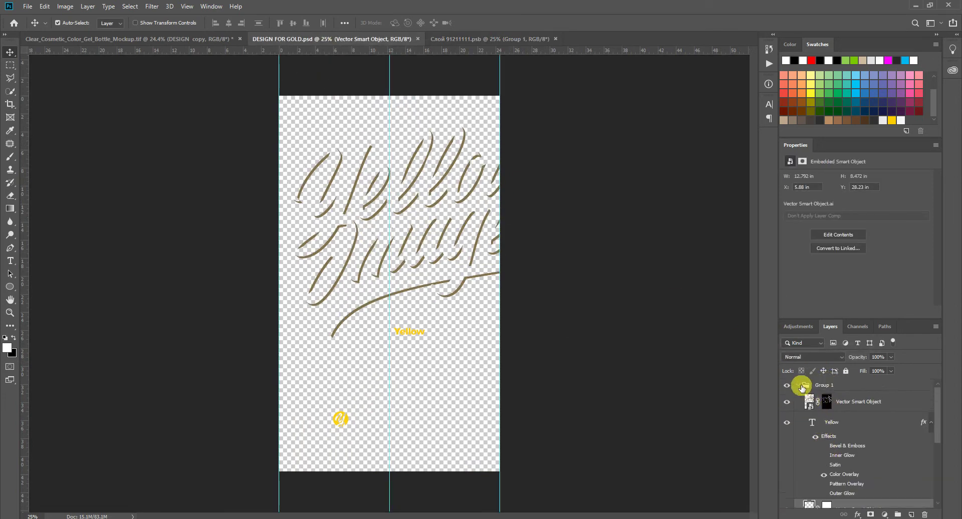
pyautogui.click(818, 386)
pyautogui.click(798, 385)
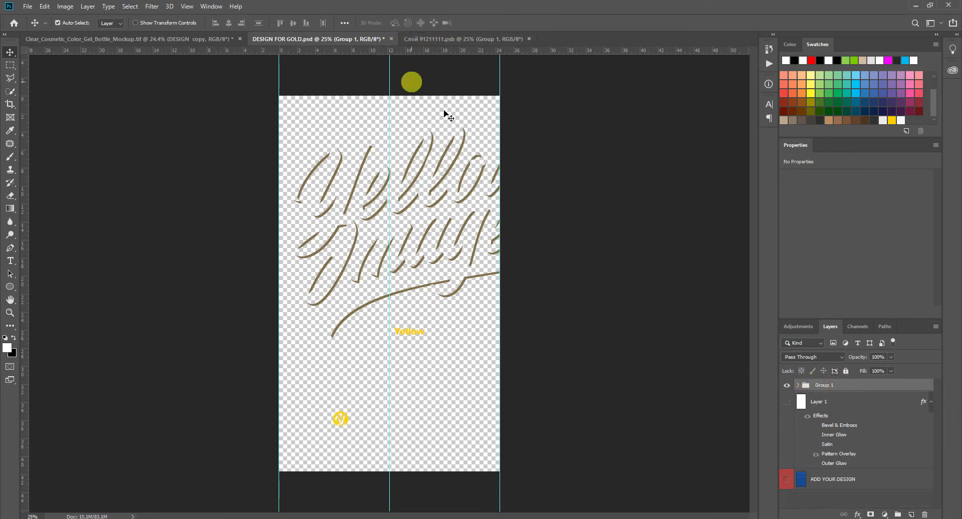
pyautogui.moveTo(806, 384); pyautogui.dragTo(379, 209)
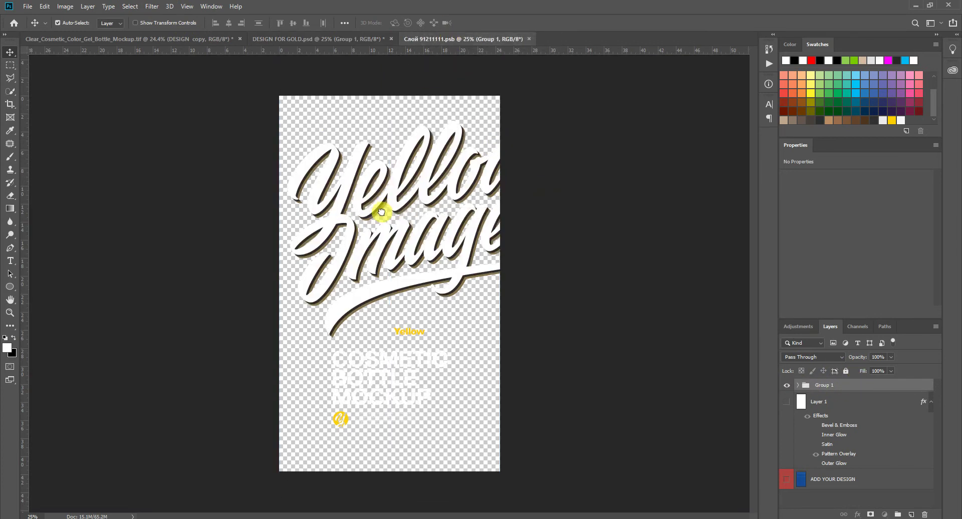
pyautogui.click(786, 398)
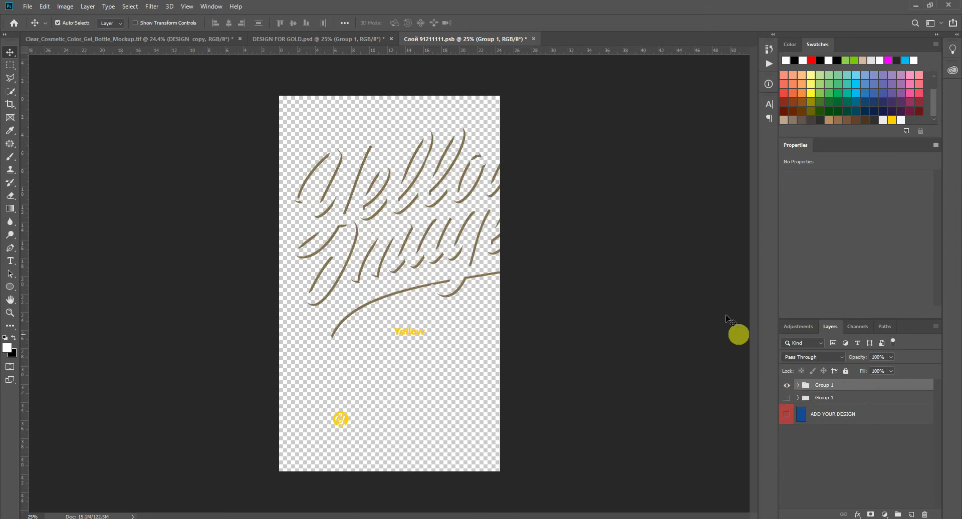
# Save and close the smart object, and close DESIGN FOR GOLD without saving its changes
pyautogui.click(22, 7)
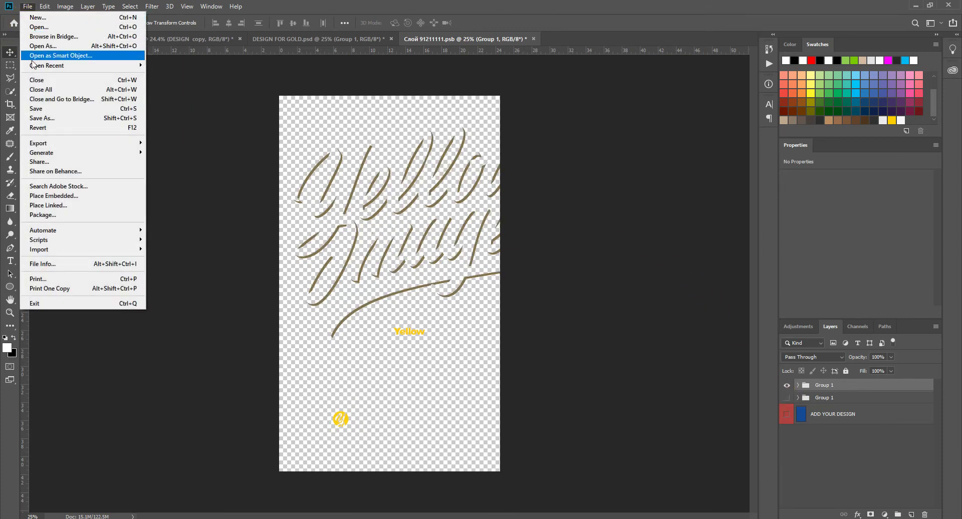
pyautogui.click(40, 109)
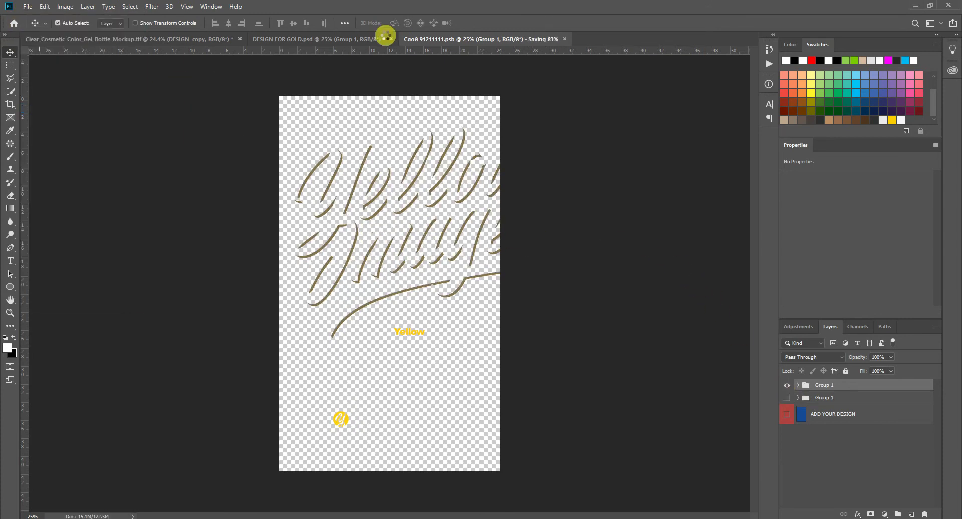
pyautogui.click(529, 39)
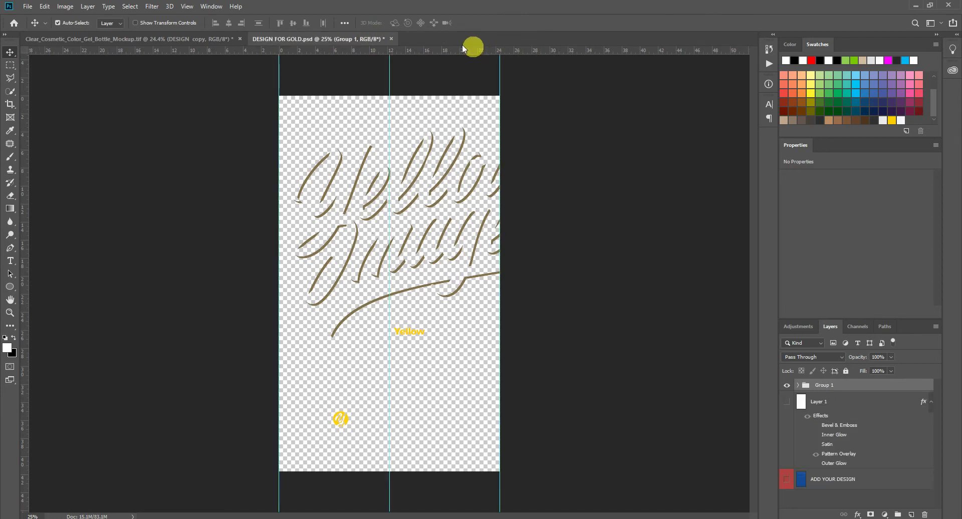
pyautogui.click(392, 39)
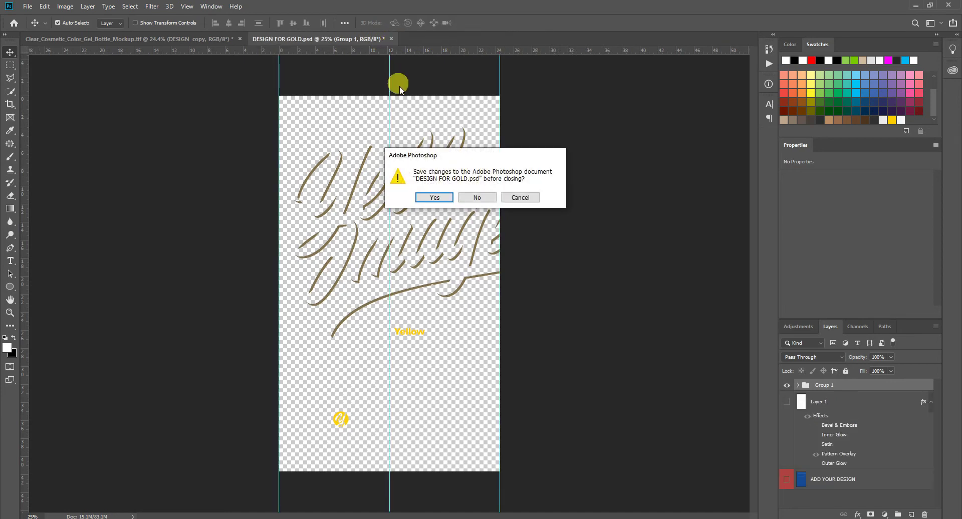
pyautogui.click(477, 198)
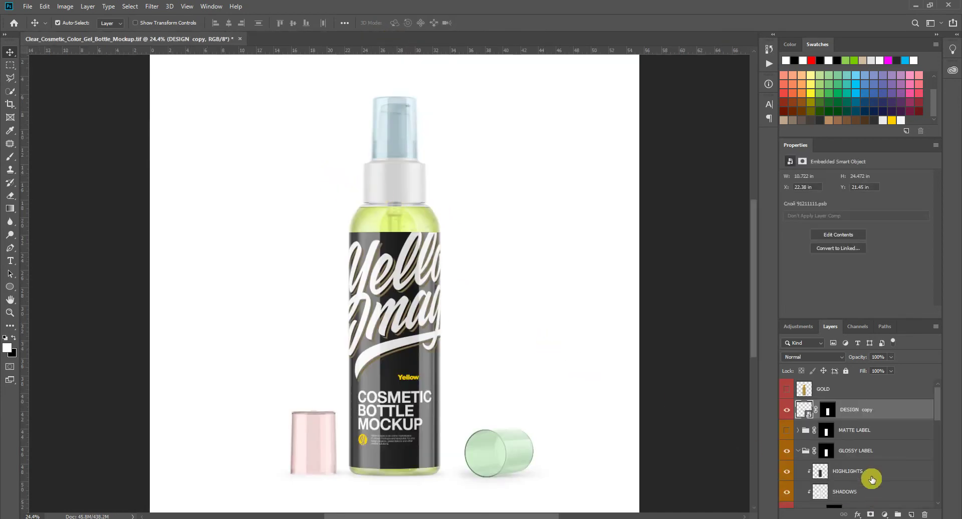
# Show the GOLD layer and clip it to the DESIGN copy smart object
pyautogui.click(787, 394)
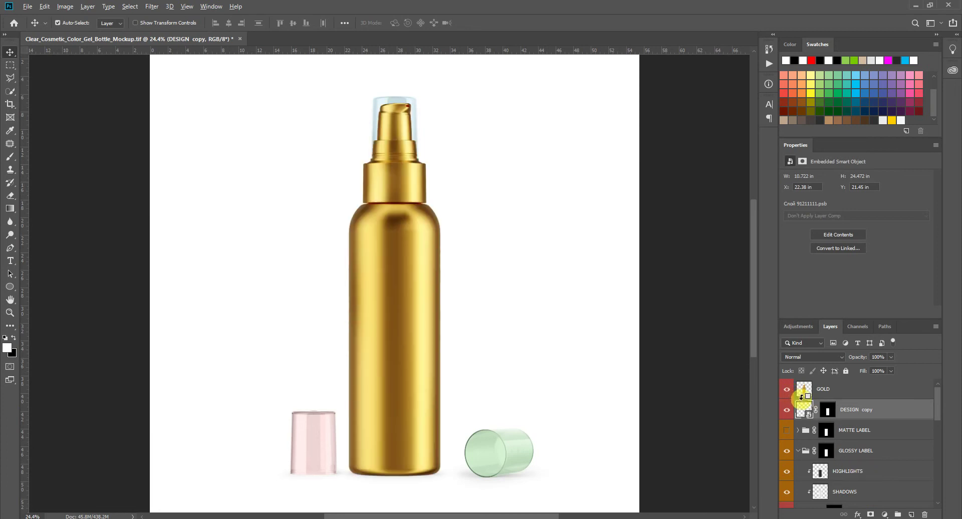
pyautogui.keyDown('alt'); pyautogui.click(801, 397); pyautogui.keyUp('alt')
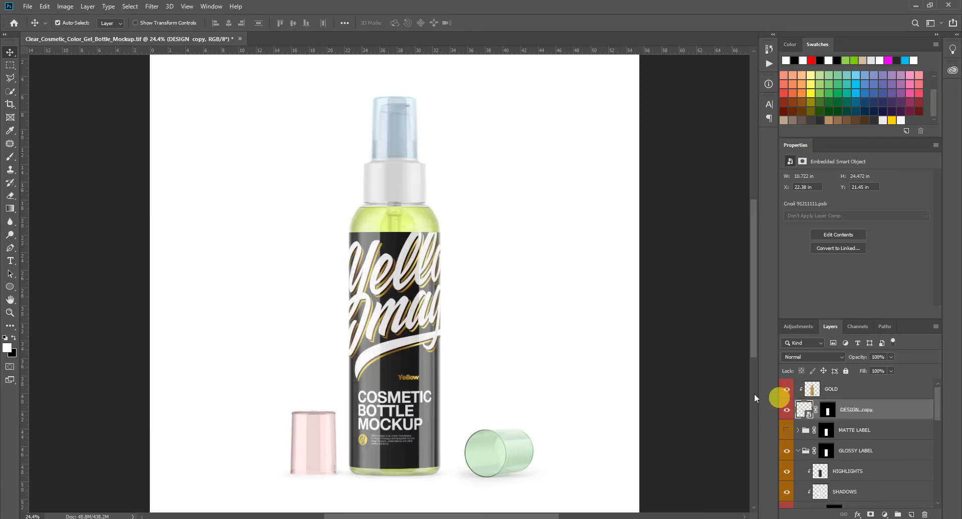
# Examine the gold lettering on the label up close, hiding and reshowing DESIGN copy for comparison
pyautogui.scroll(5, 421, 281)
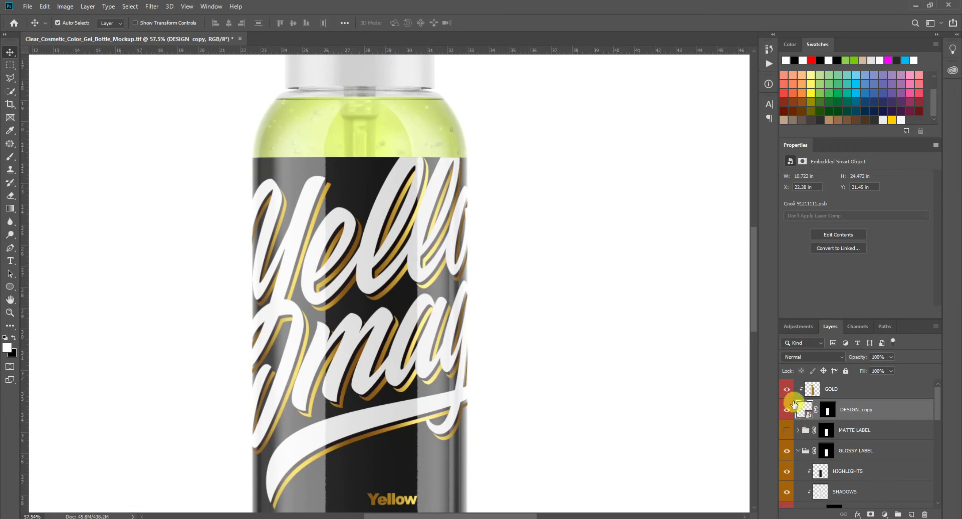
pyautogui.click(787, 411)
pyautogui.click(787, 411)
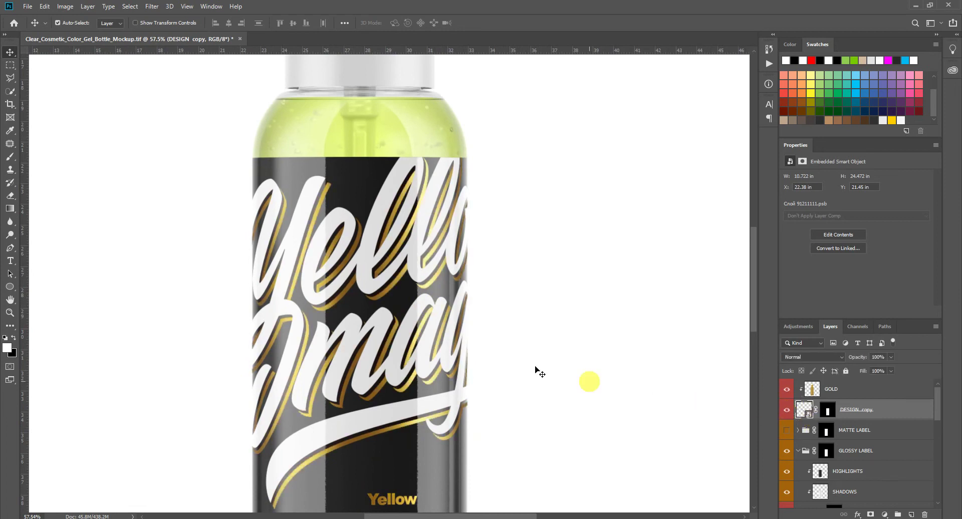
pyautogui.scroll(-1, 416, 334)
pyautogui.scroll(-5, 415, 333)
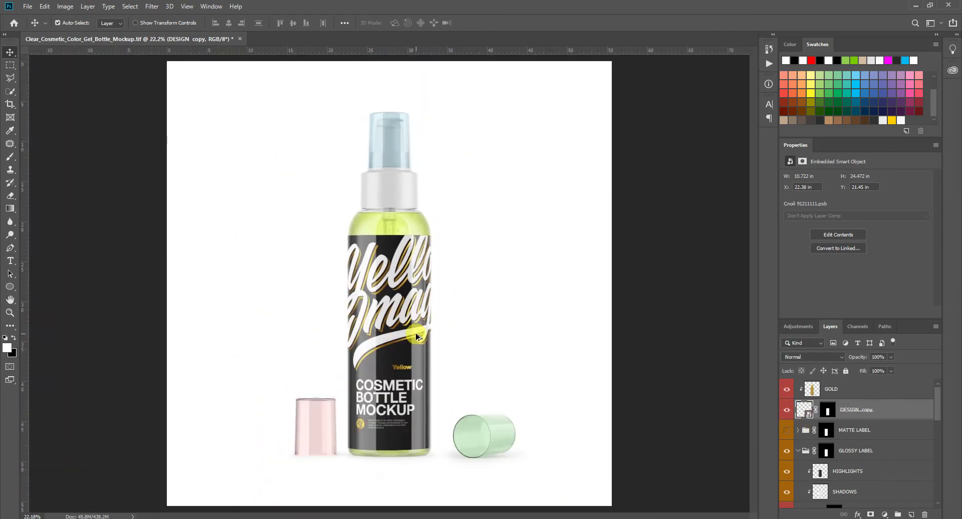
# Preview the glossy label without its COLOR fill, and show the fill again
pyautogui.scroll(-5, 811, 459)
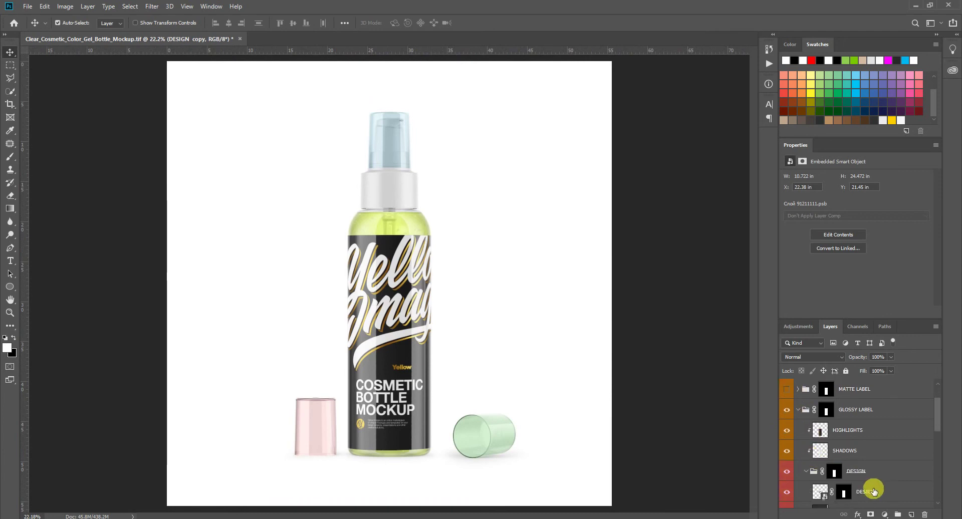
pyautogui.click(787, 451)
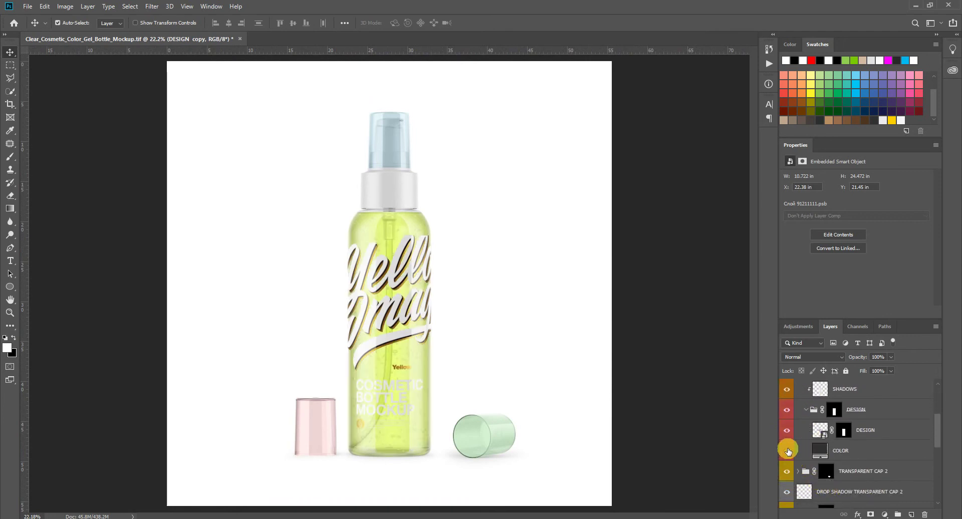
pyautogui.scroll(3, 396, 275)
pyautogui.scroll(-2, 396, 275)
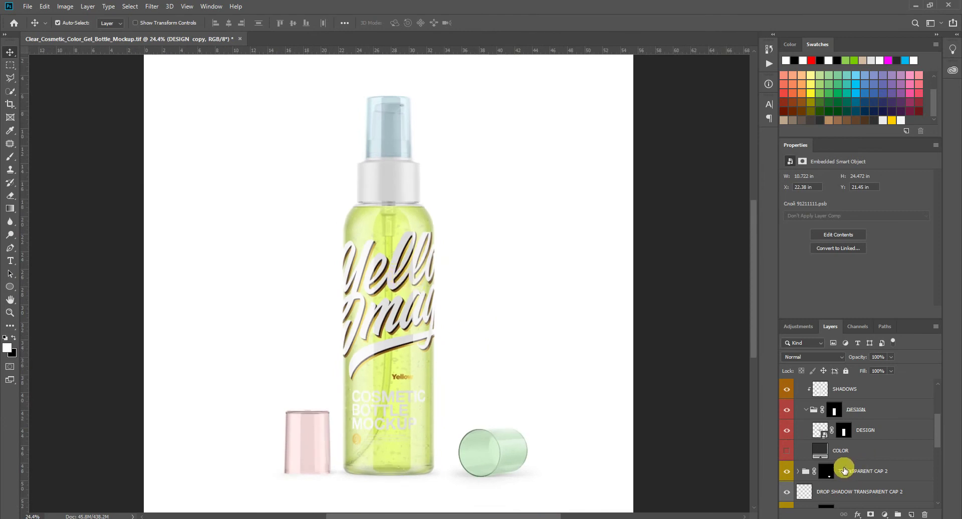
pyautogui.click(787, 451)
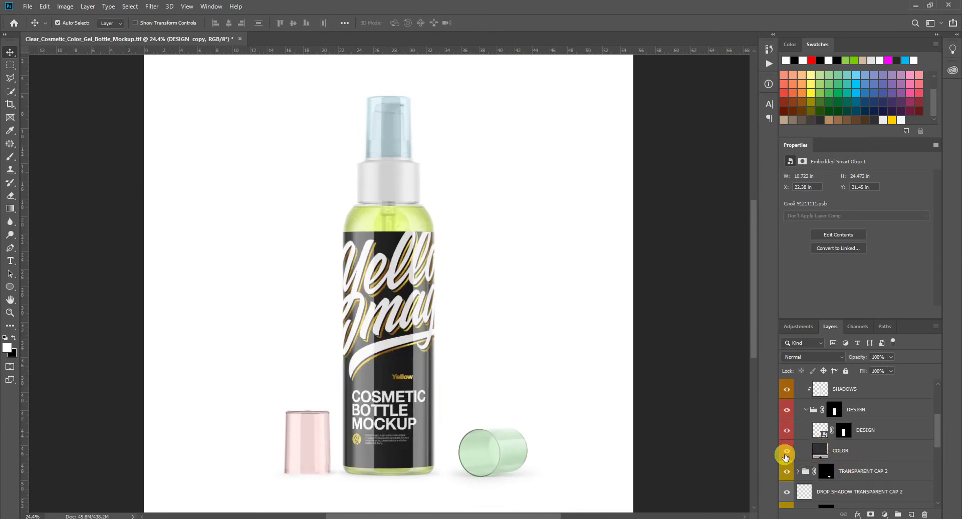
# Set the BACKGROUND fill layer's color to the yellow swatch ffce00
pyautogui.scroll(-5, 811, 471)
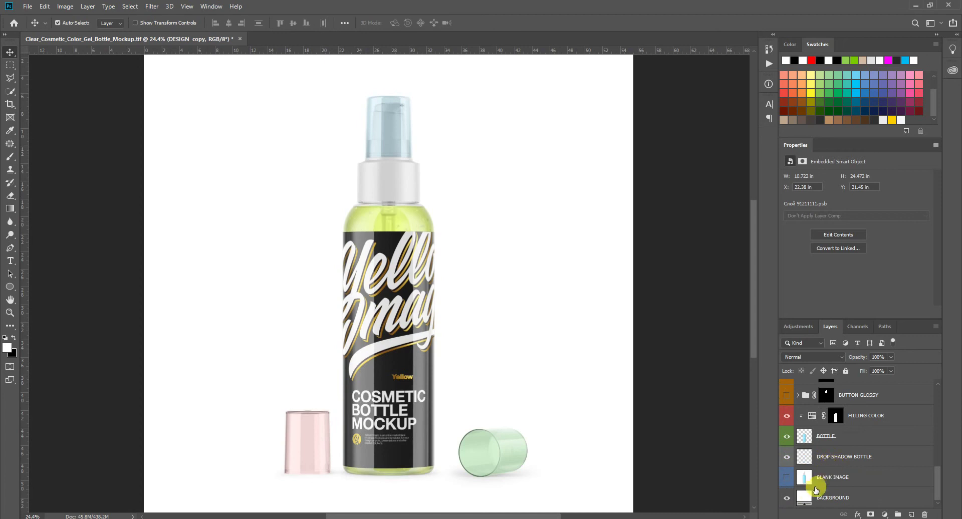
pyautogui.doubleClick(805, 498)
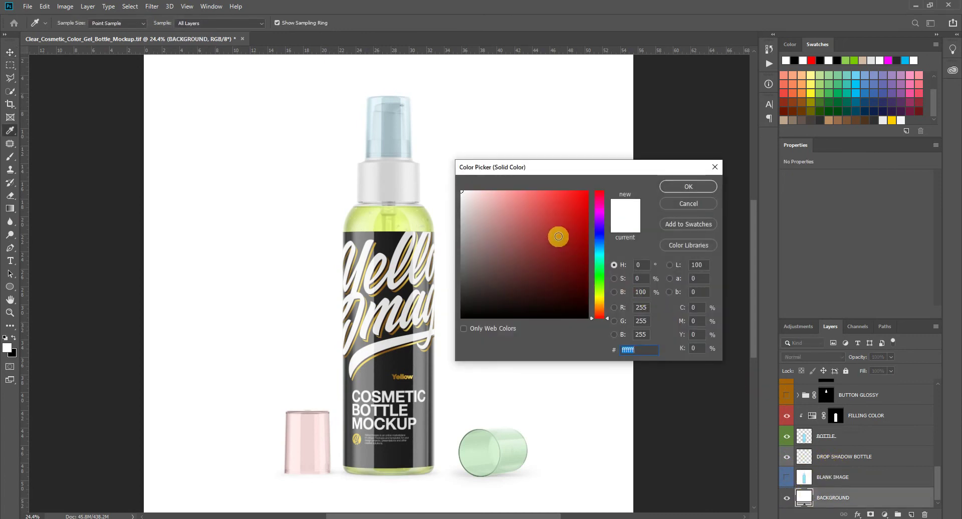
pyautogui.click(893, 120)
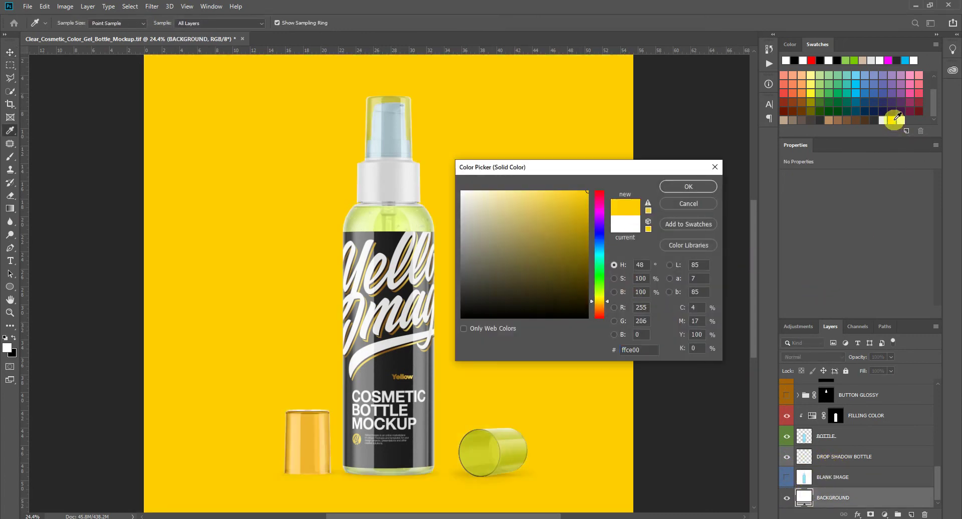
pyautogui.click(700, 185)
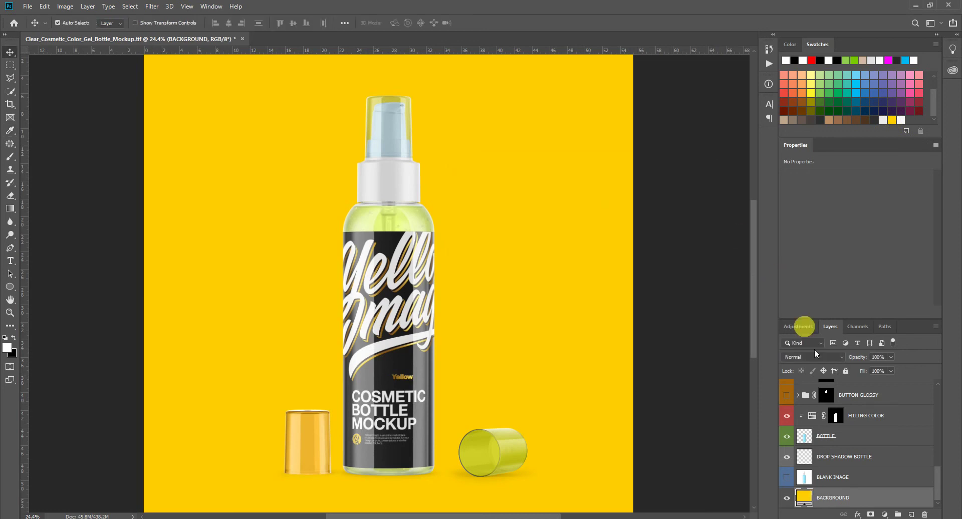
# Add a layer mask to BACKGROUND and apply a reversed radial gradient outward from the bottle's label, keeping mask density at 100%
pyautogui.click(871, 514)
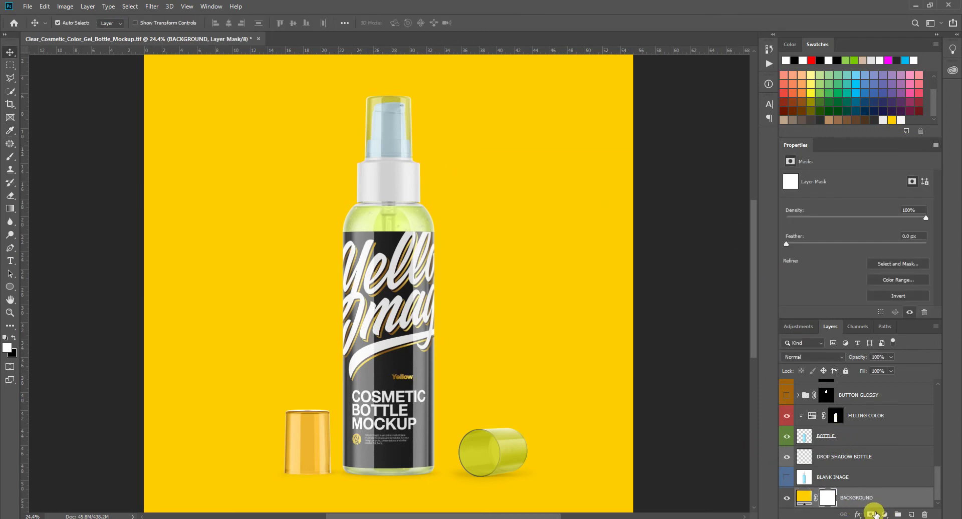
pyautogui.click(10, 209)
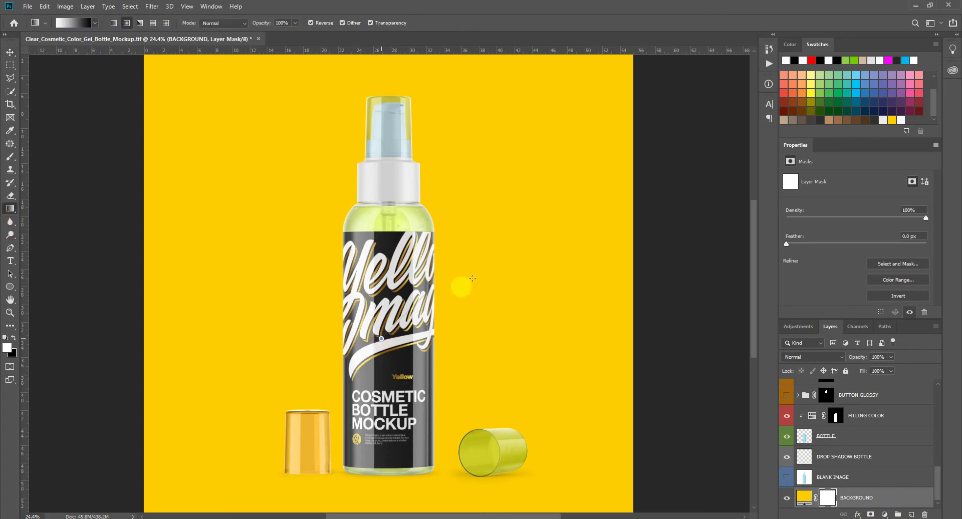
pyautogui.moveTo(472, 278); pyautogui.dragTo(522, 223)
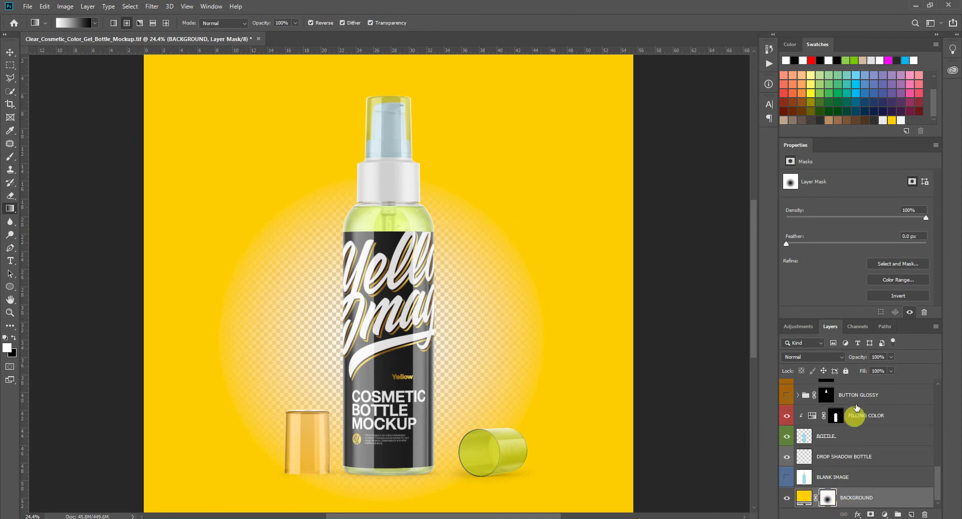
pyautogui.moveTo(915, 220); pyautogui.dragTo(826, 217)
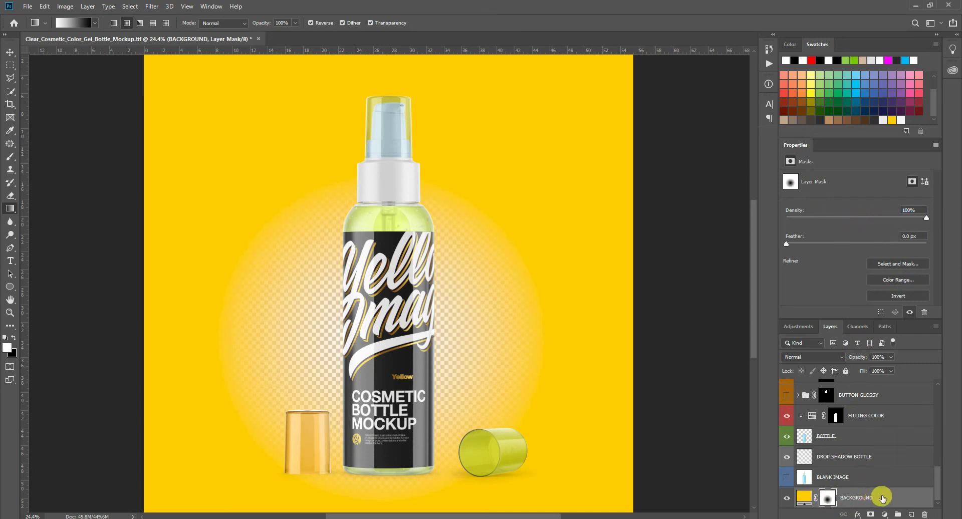
# Duplicate the BACKGROUND layer and delete the layer mask from the original
pyautogui.moveTo(881, 496); pyautogui.dragTo(884, 494)
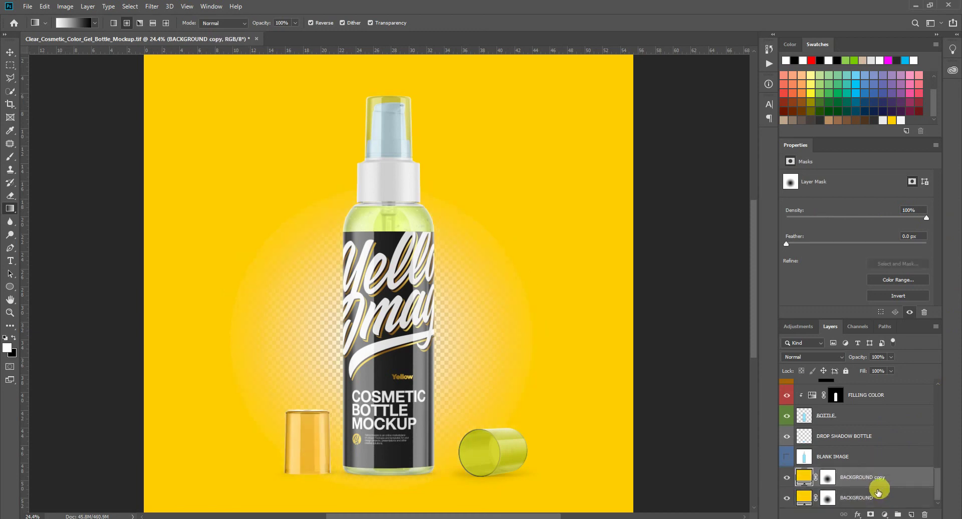
pyautogui.click(828, 501)
pyautogui.rightClick(829, 499)
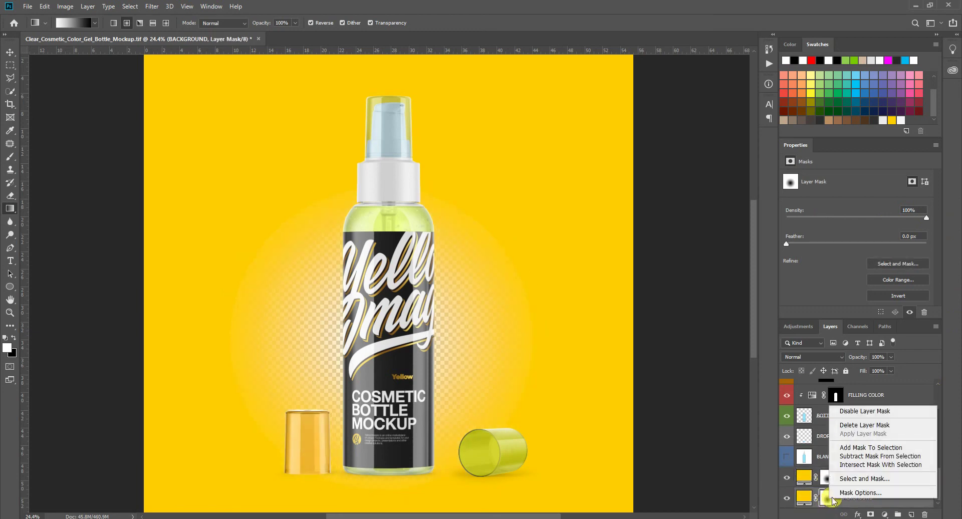
pyautogui.click(861, 425)
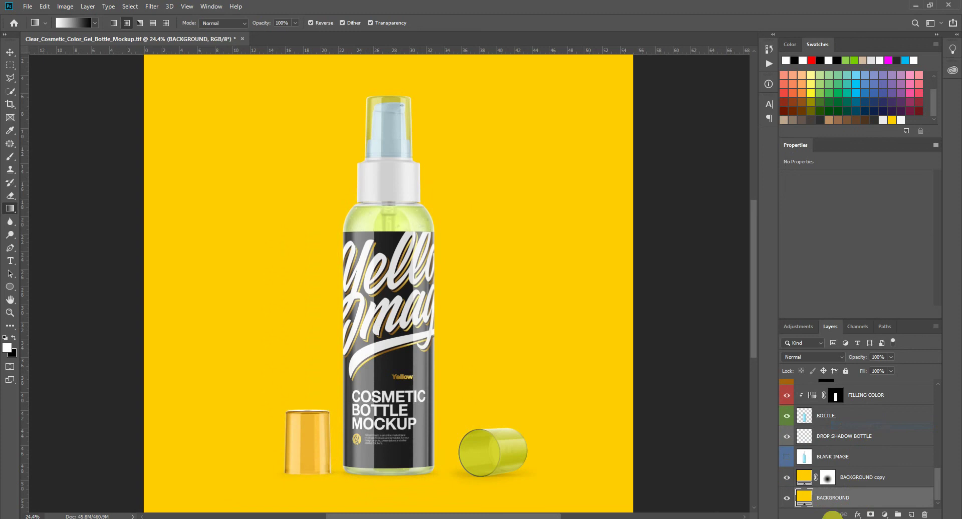
# Set the original BACKGROUND fill layer's color to the light gray swatch ebebeb
pyautogui.doubleClick(805, 498)
pyautogui.click(883, 120)
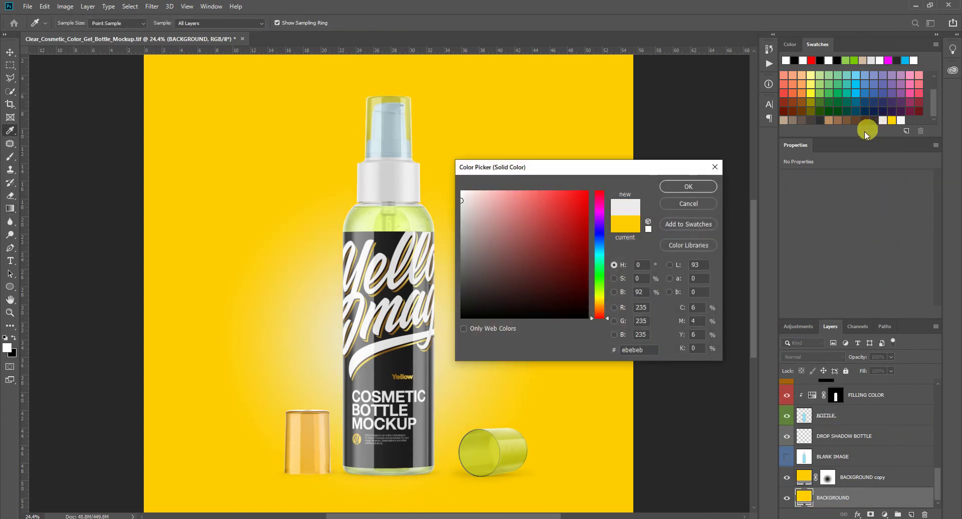
pyautogui.click(699, 186)
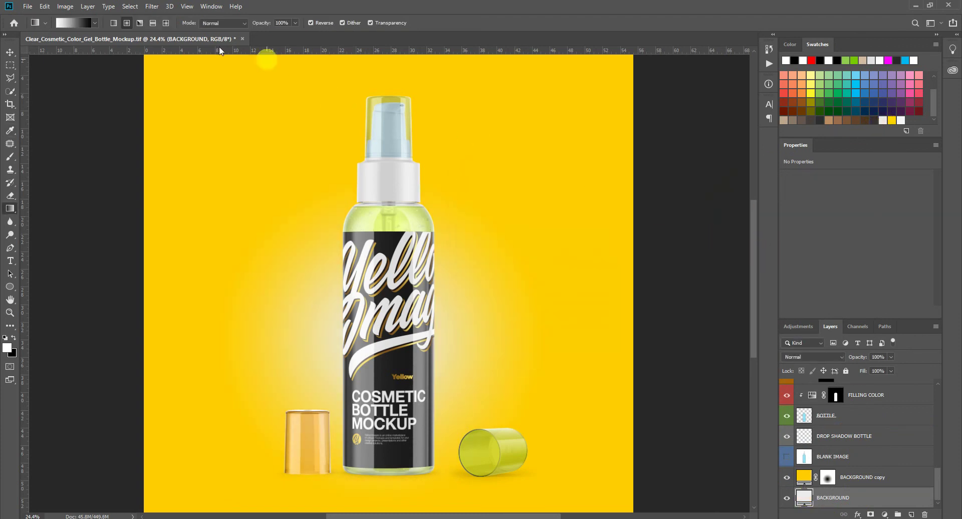
# Save the mockup as a JPEG on the Desktop, replacing the existing unnamed.jpg, with maximum quality 12 and the Progressive format option
pyautogui.click(29, 7)
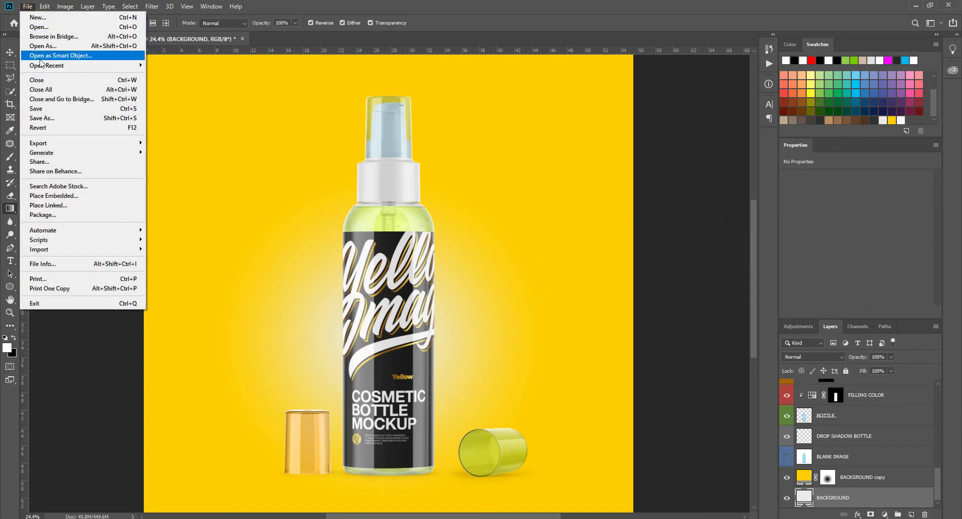
pyautogui.click(39, 118)
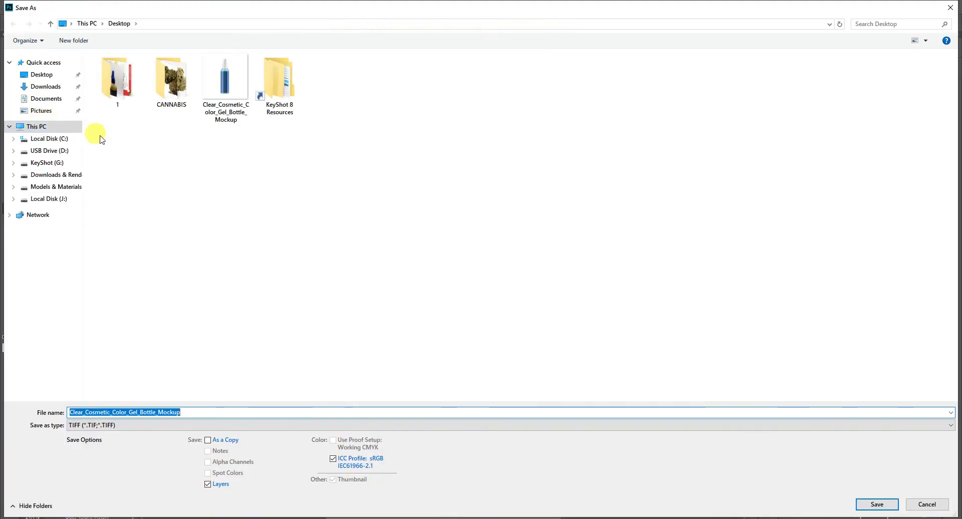
pyautogui.click(938, 425)
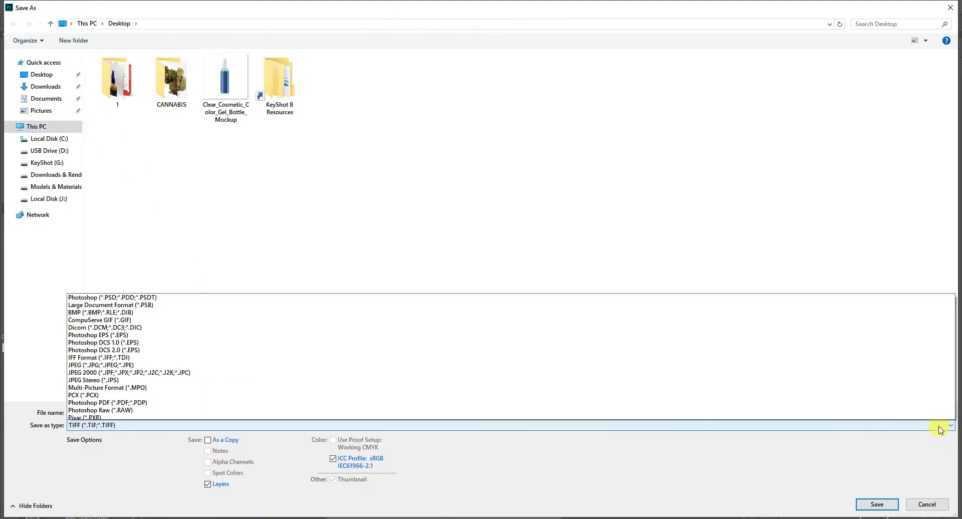
pyautogui.click(89, 326)
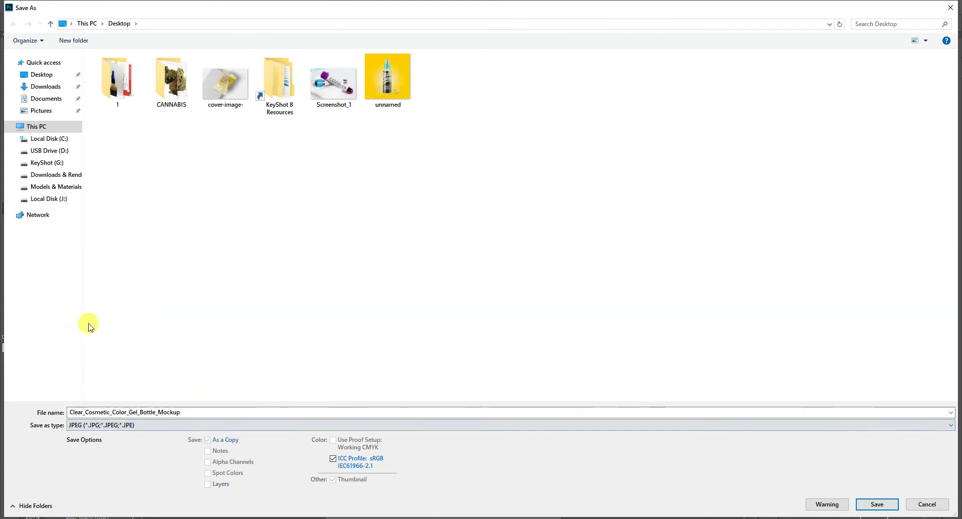
pyautogui.click(388, 78)
pyautogui.doubleClick(388, 78)
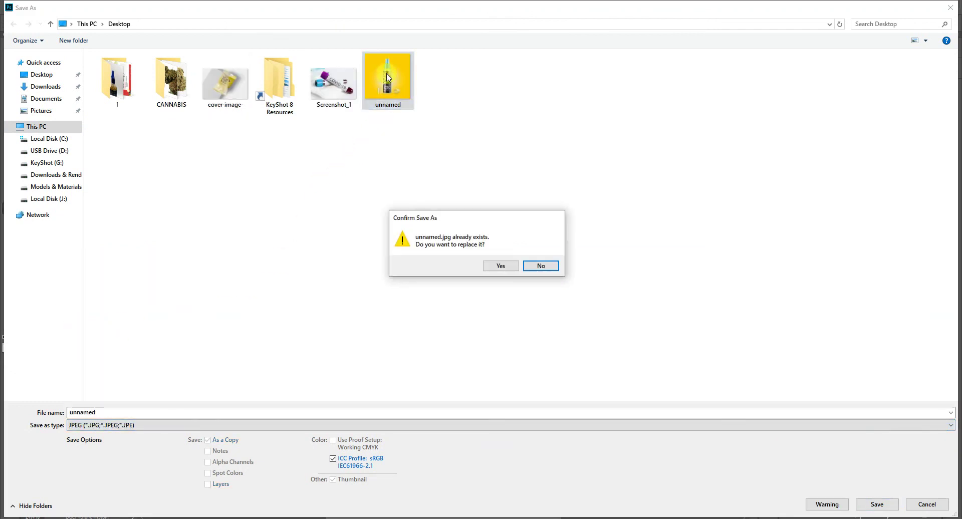
pyautogui.click(509, 265)
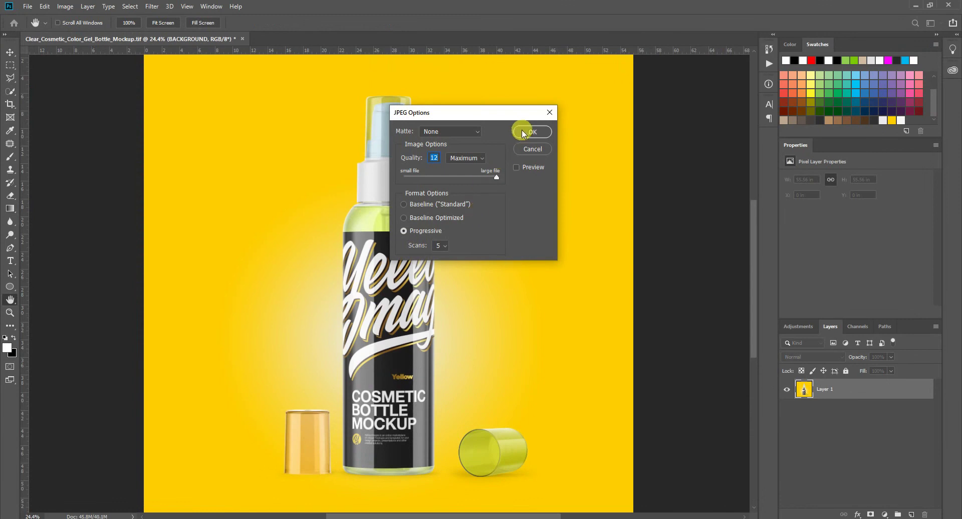
pyautogui.click(531, 132)
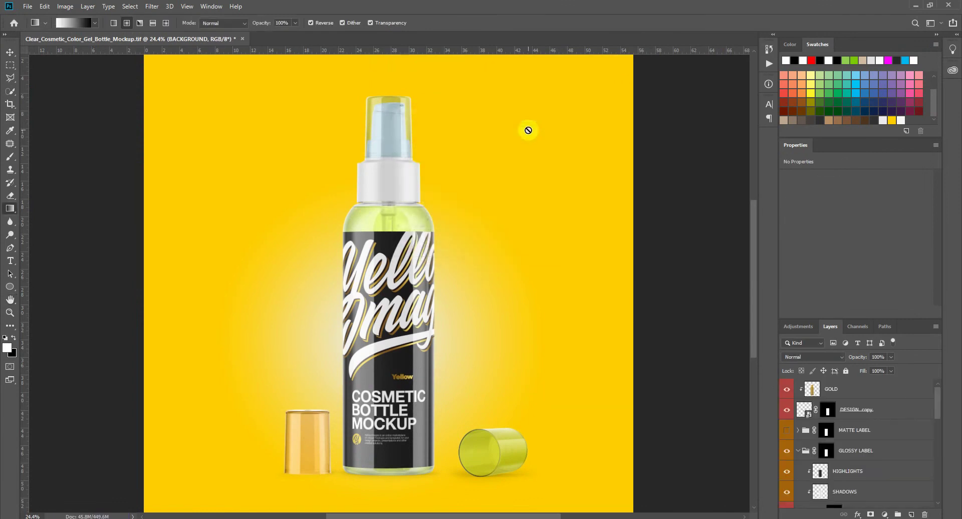
# Minimize the editor and open the exported unnamed image from the desktop in Windows Photo Viewer
pyautogui.click(917, 7)
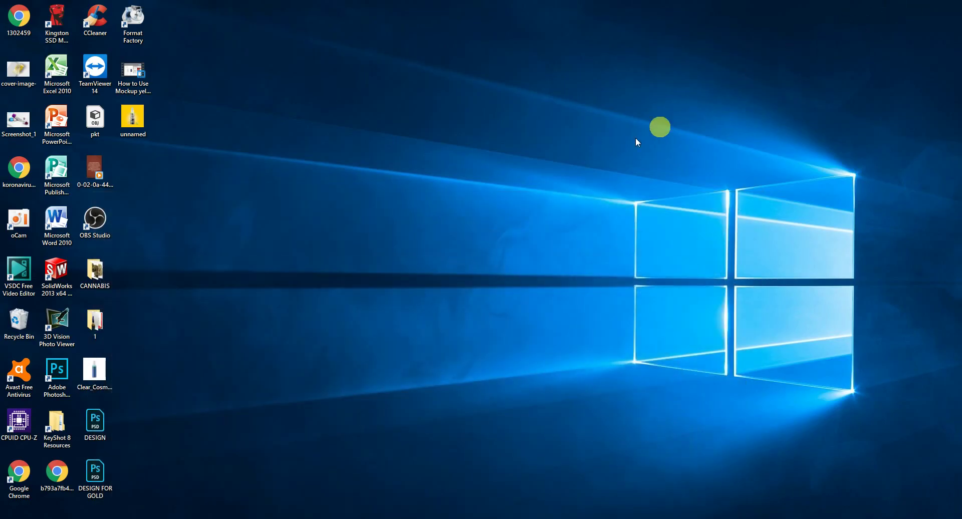
pyautogui.doubleClick(135, 121)
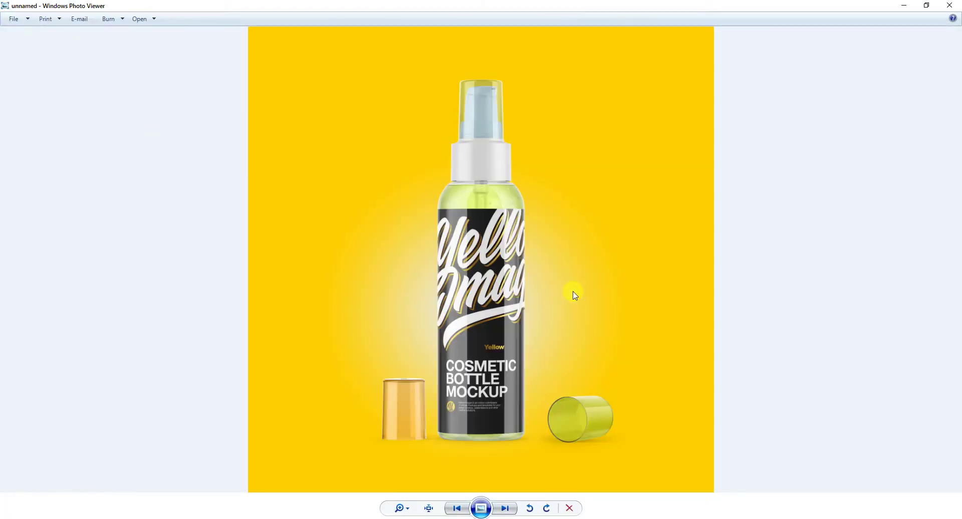